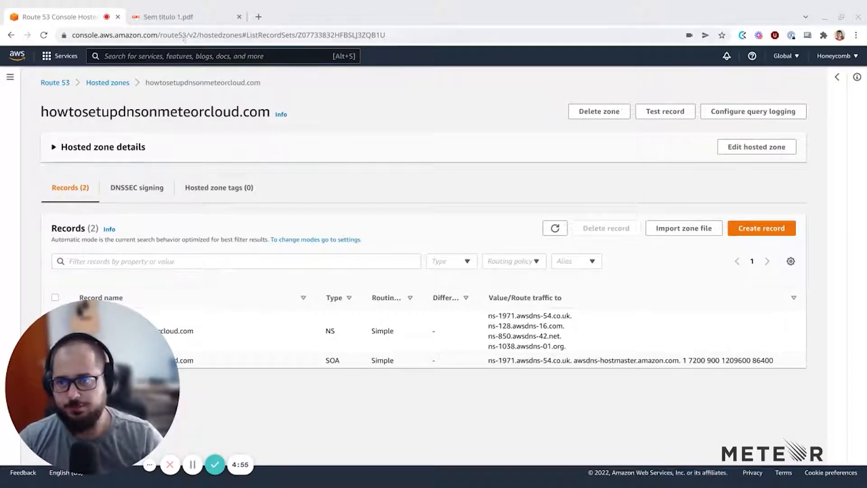
# - Switch to the PDF diagram and examine how the root domain howtosetupdnsonmeteorcloud.com relates to its www subdomain
pyautogui.click(181, 19)
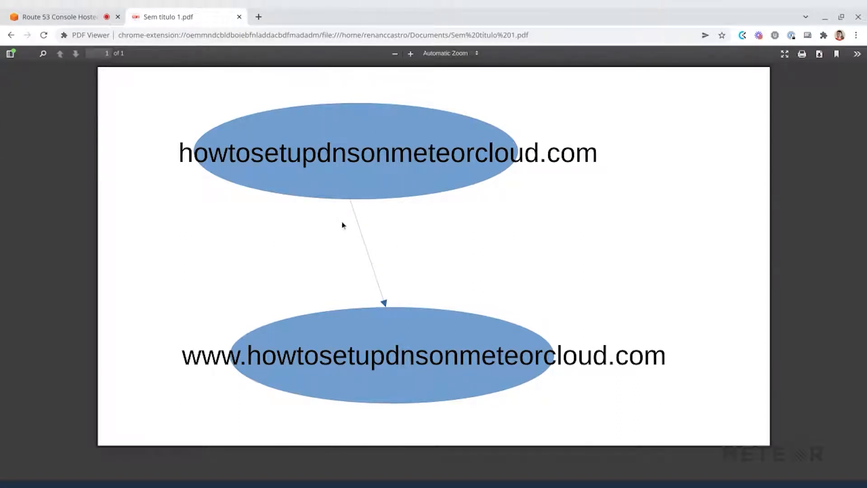
pyautogui.doubleClick(339, 149)
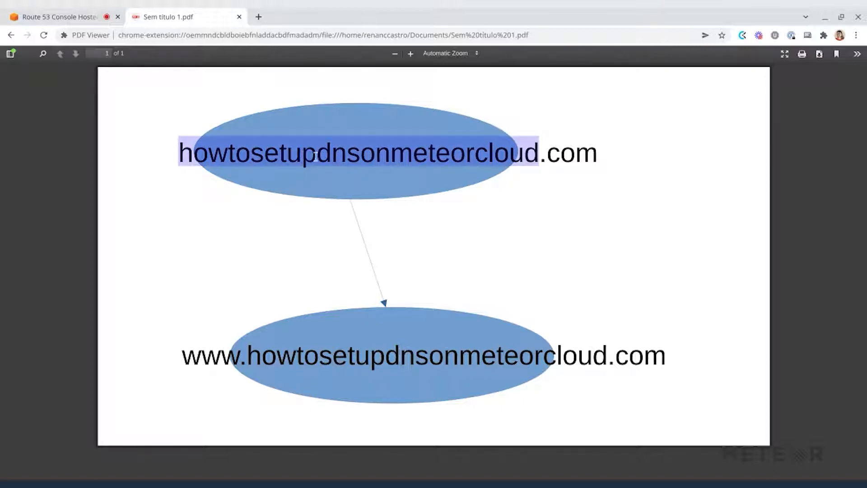
pyautogui.click(324, 154)
pyautogui.moveTo(331, 153); pyautogui.dragTo(497, 153)
pyautogui.click(502, 152)
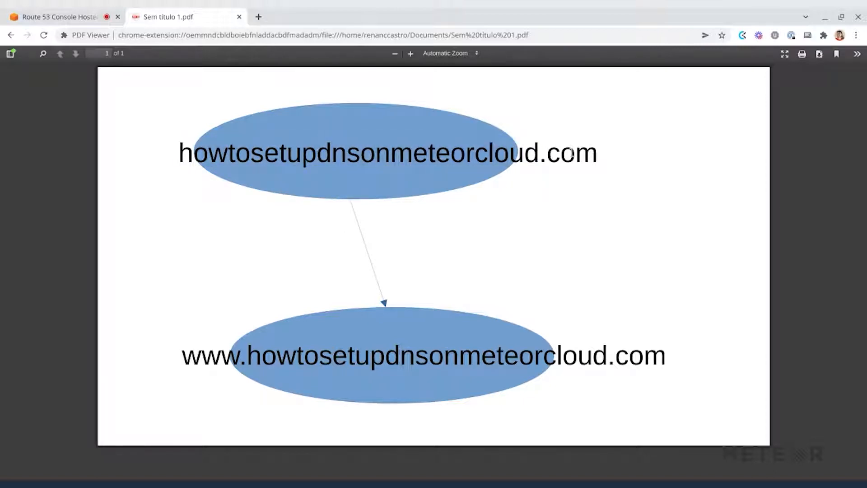
pyautogui.doubleClick(572, 152)
pyautogui.click(545, 262)
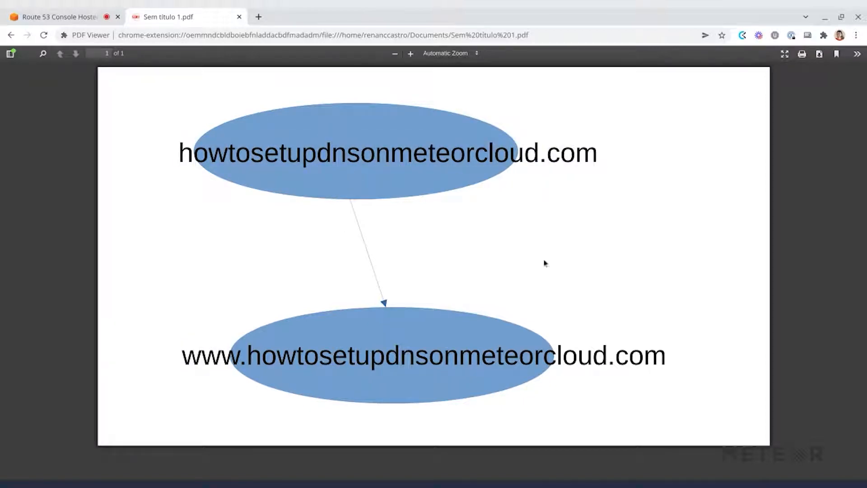
pyautogui.doubleClick(212, 354)
pyautogui.moveTo(213, 354); pyautogui.dragTo(390, 373)
pyautogui.click(554, 377)
pyautogui.moveTo(662, 357); pyautogui.dragTo(182, 356)
pyautogui.click(199, 356)
pyautogui.tripleClick(312, 357)
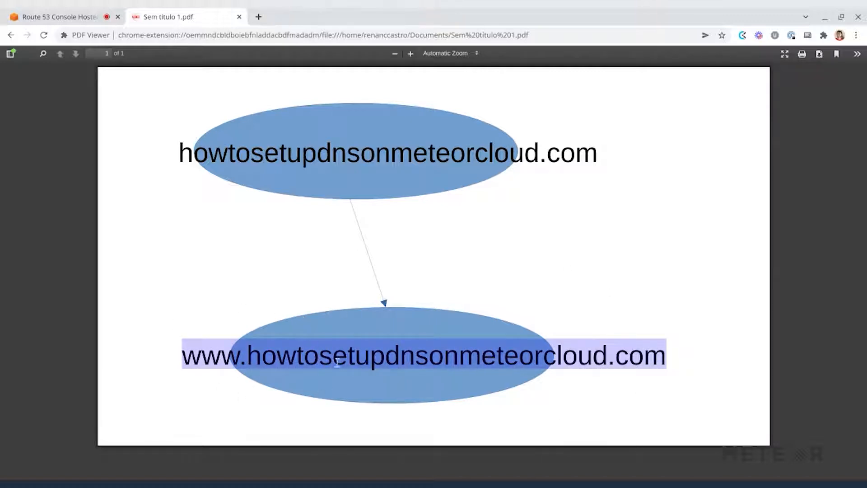
pyautogui.click(333, 273)
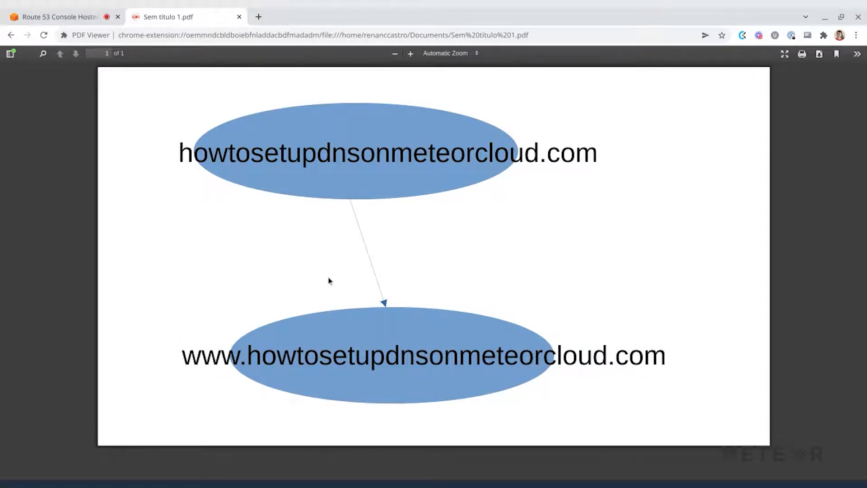
pyautogui.tripleClick(290, 151)
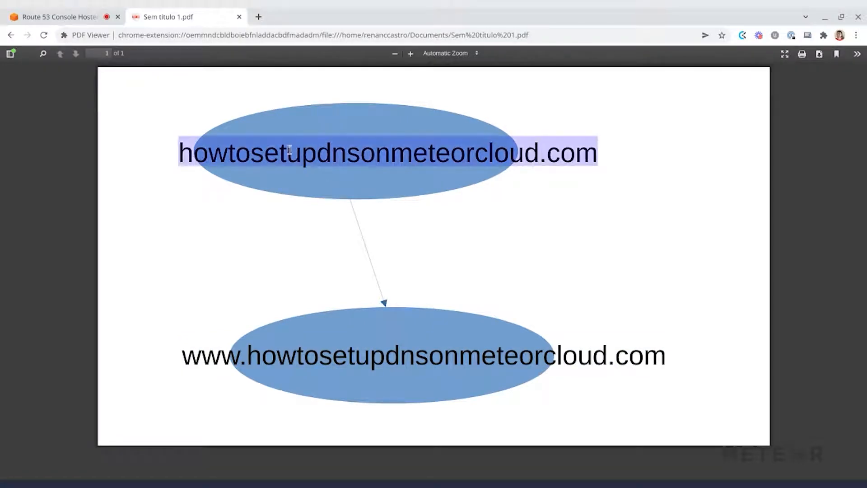
pyautogui.doubleClick(382, 151)
pyautogui.click(229, 163)
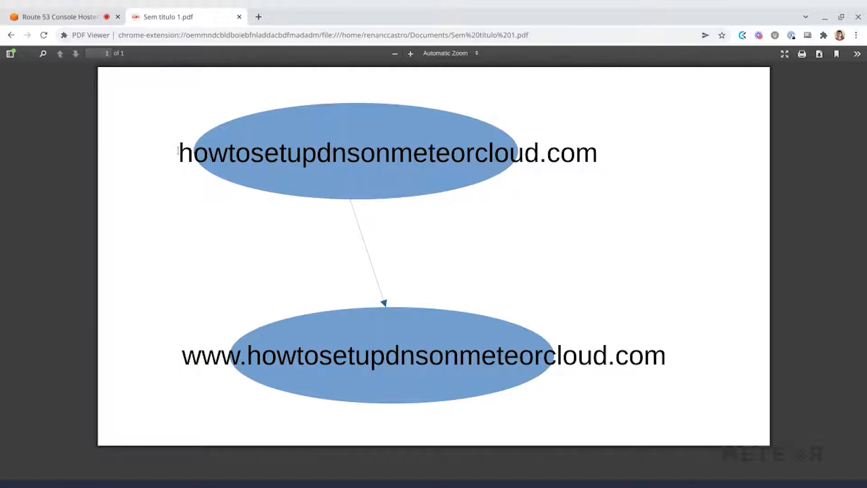
pyautogui.moveTo(176, 155); pyautogui.dragTo(599, 154)
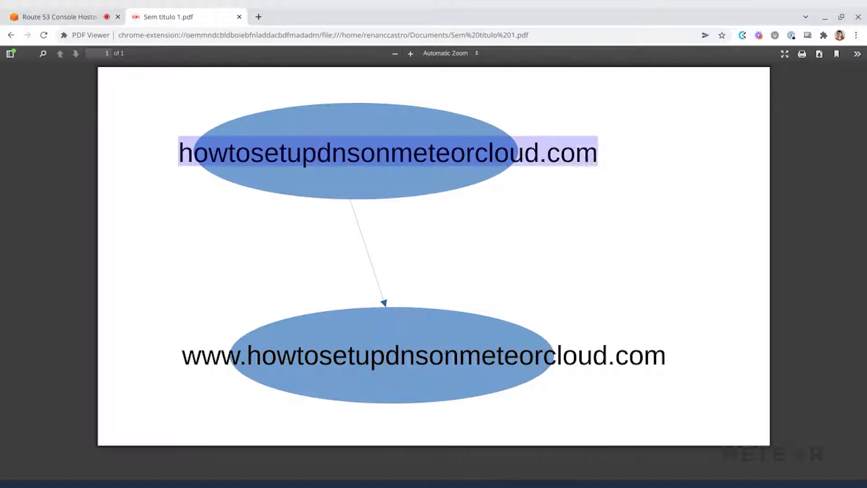
pyautogui.click(382, 308)
pyautogui.moveTo(179, 362); pyautogui.dragTo(237, 355)
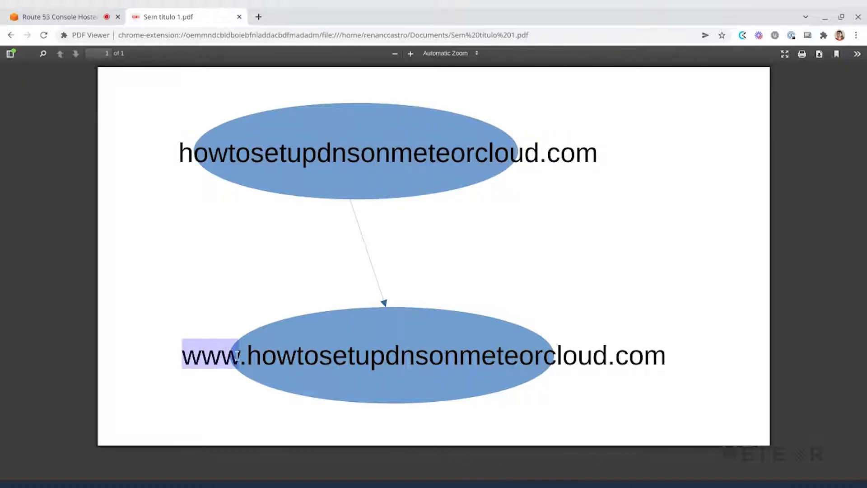
pyautogui.click(300, 365)
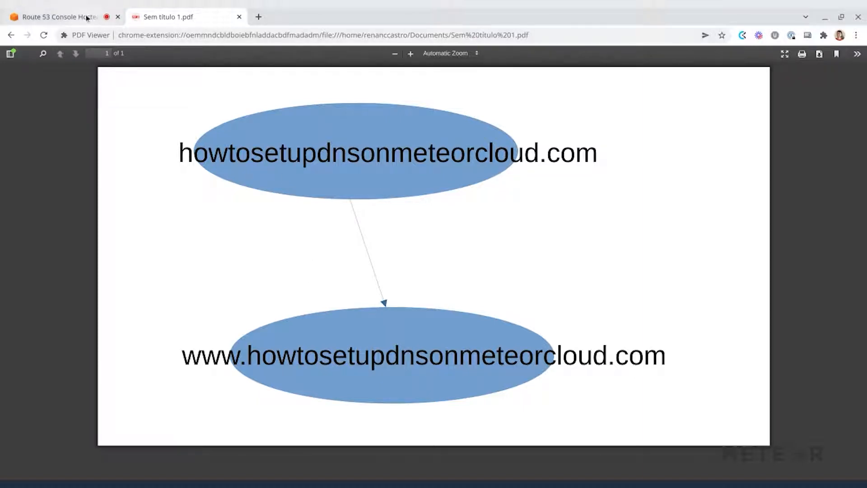
# - Return to the Route 53 console, review the hosted zone's domain name, and check it against the www subdomain in the PDF diagram
pyautogui.click(78, 17)
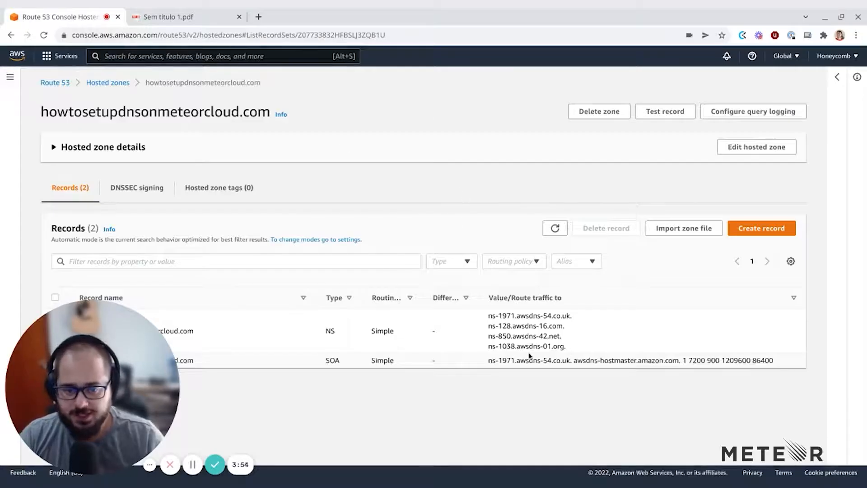
pyautogui.moveTo(142, 346); pyautogui.dragTo(810, 300)
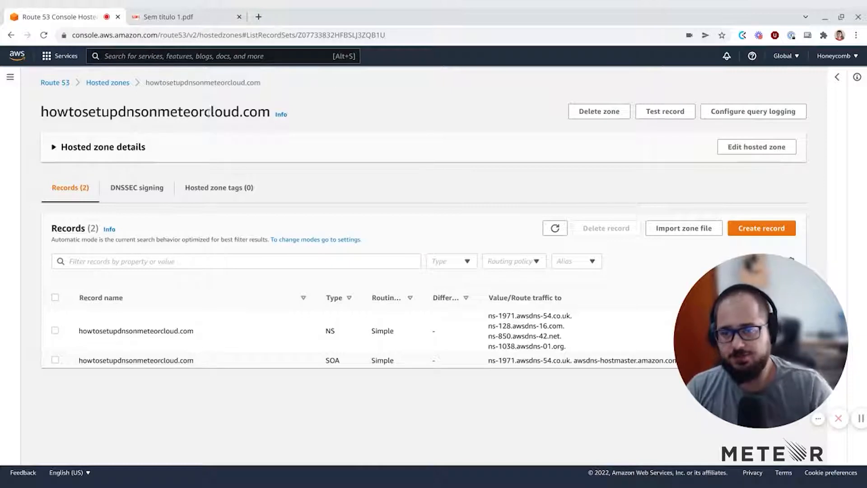
pyautogui.tripleClick(240, 112)
pyautogui.tripleClick(244, 112)
pyautogui.doubleClick(212, 112)
pyautogui.tripleClick(210, 113)
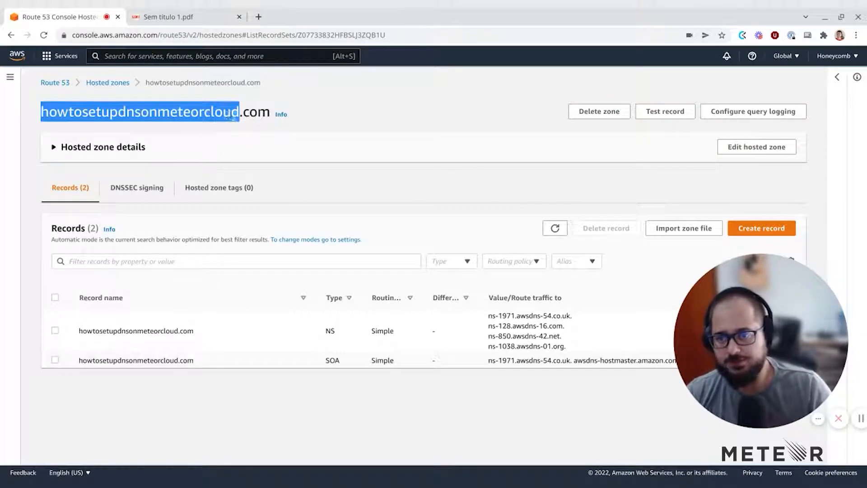
pyautogui.click(237, 111)
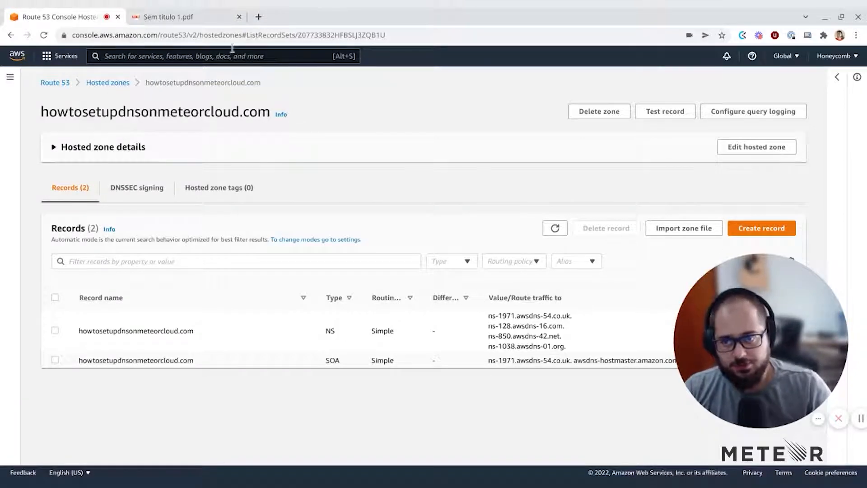
pyautogui.hotkey('ctrl', 'Tab')
pyautogui.doubleClick(292, 360)
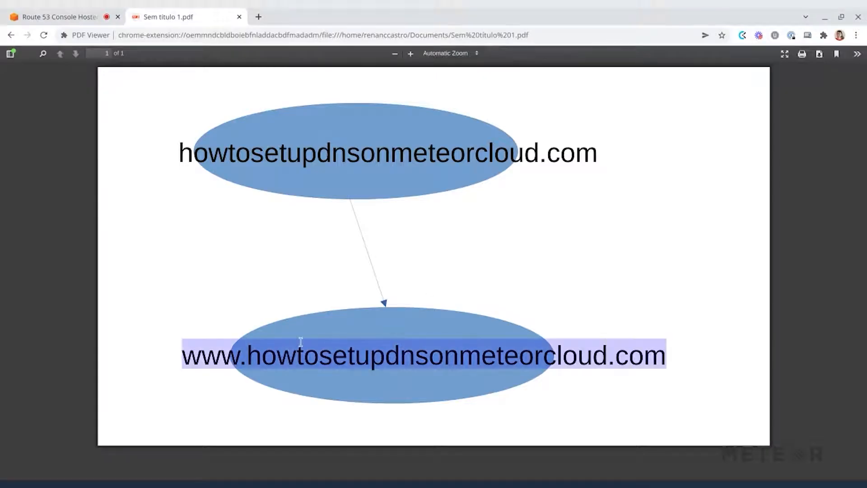
# - Start a new record in the Route 53 hosted zone, named www with the record type CNAME
pyautogui.click(59, 16)
pyautogui.click(754, 230)
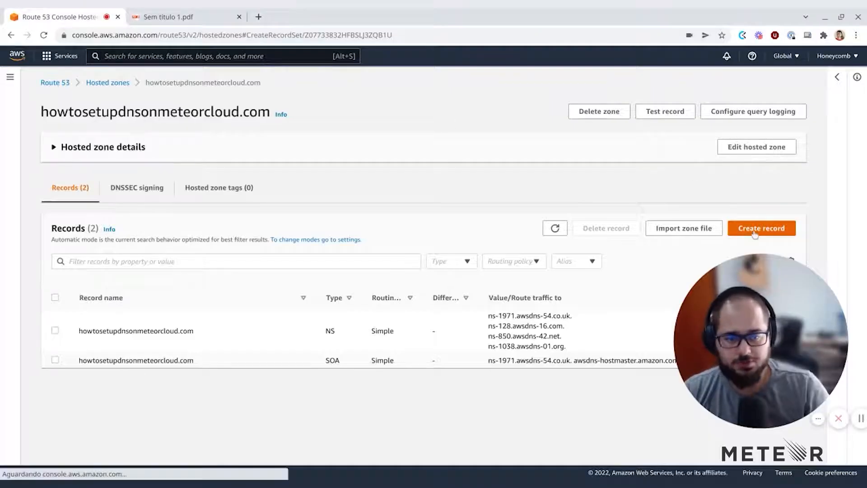
pyautogui.click(85, 176)
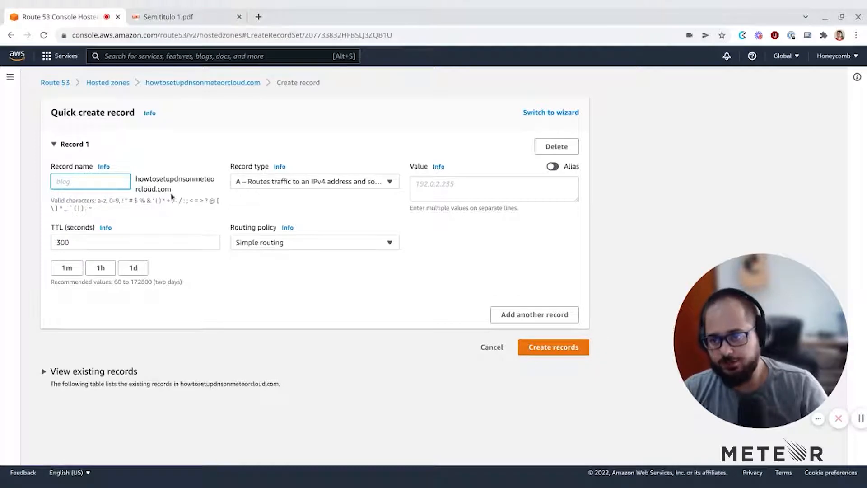
pyautogui.write('www')
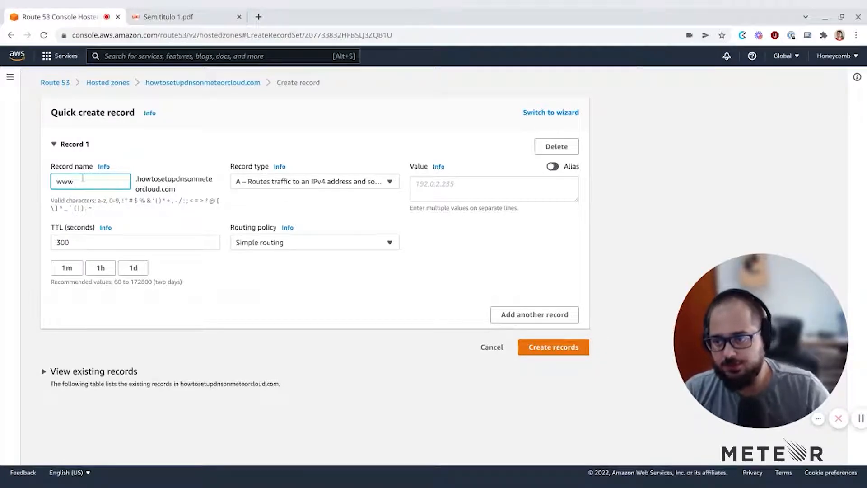
pyautogui.doubleClick(99, 178)
pyautogui.click(323, 183)
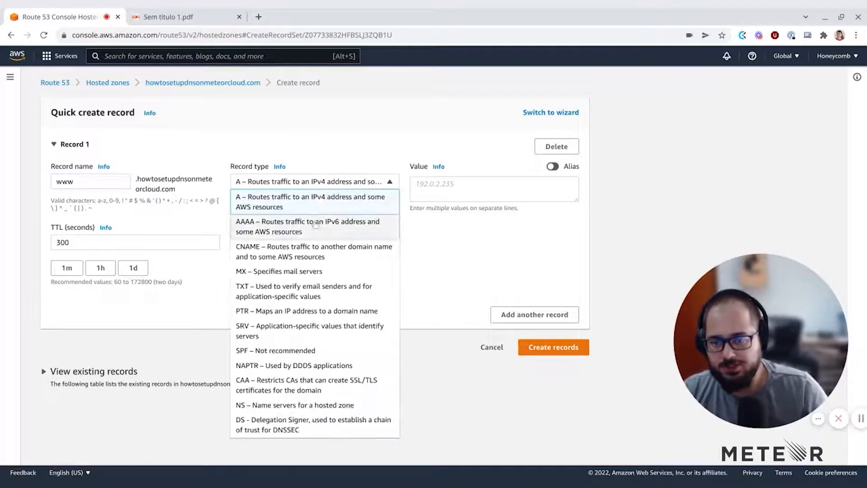
pyautogui.click(335, 245)
pyautogui.click(438, 185)
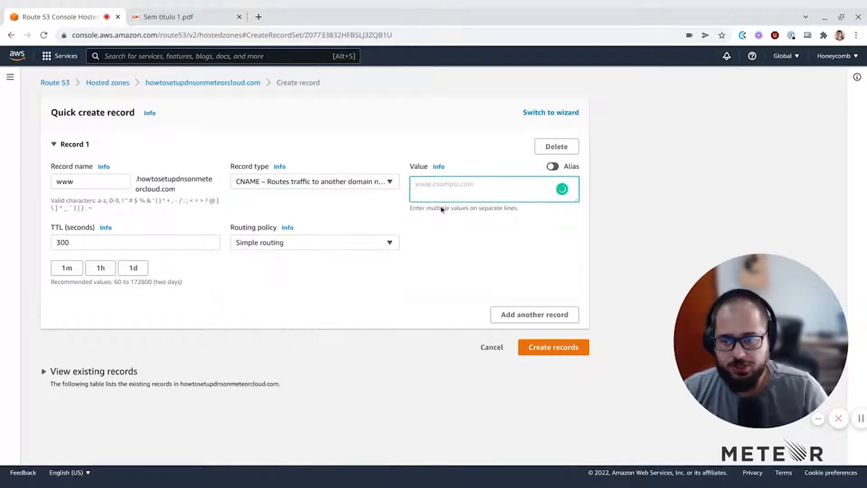
# - Open cloud-guide.meteor.com in a new tab, search the docs for cname, and open the section on hosting on a subdomain with CNAME
pyautogui.click(258, 17)
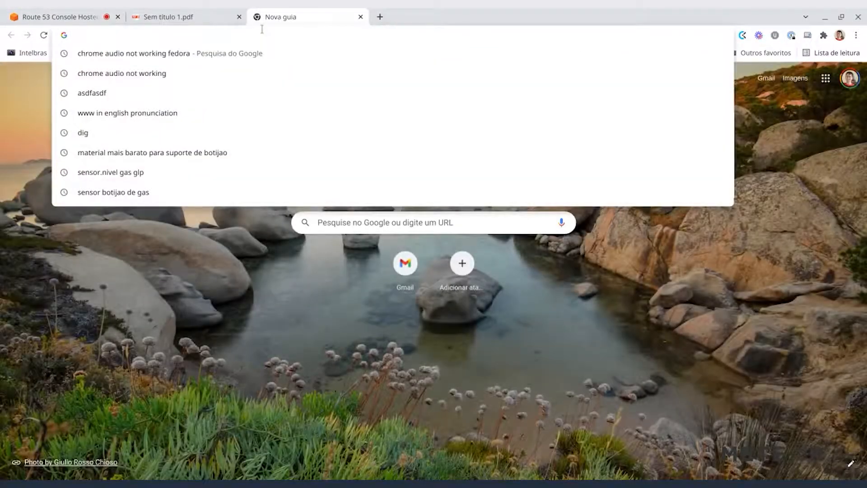
pyautogui.write('cloud-')
pyautogui.press('Return')
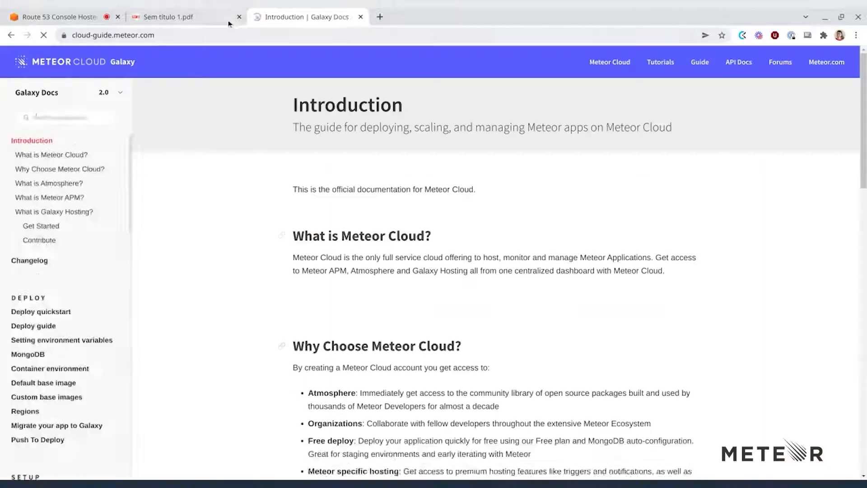
pyautogui.click(68, 113)
pyautogui.write('cnam')
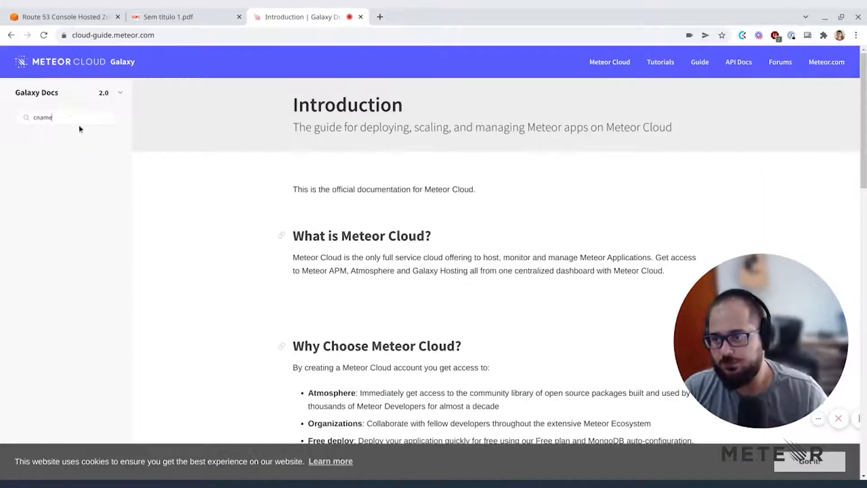
pyautogui.write('e')
pyautogui.click(96, 163)
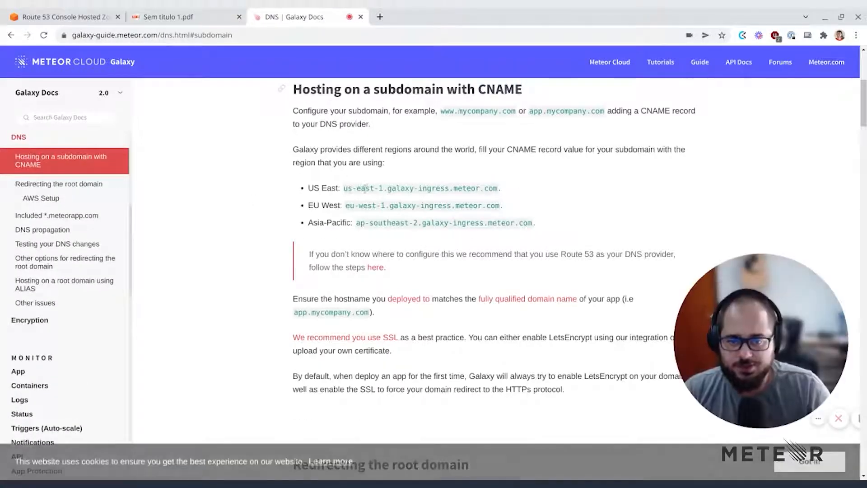
# - Copy the US East hostname us-east-1.galaxy-ingress.meteor.com into the www record's value in Route 53 and create the record
pyautogui.moveTo(344, 188); pyautogui.dragTo(498, 188)
pyautogui.hotkey('ctrl', 'c')
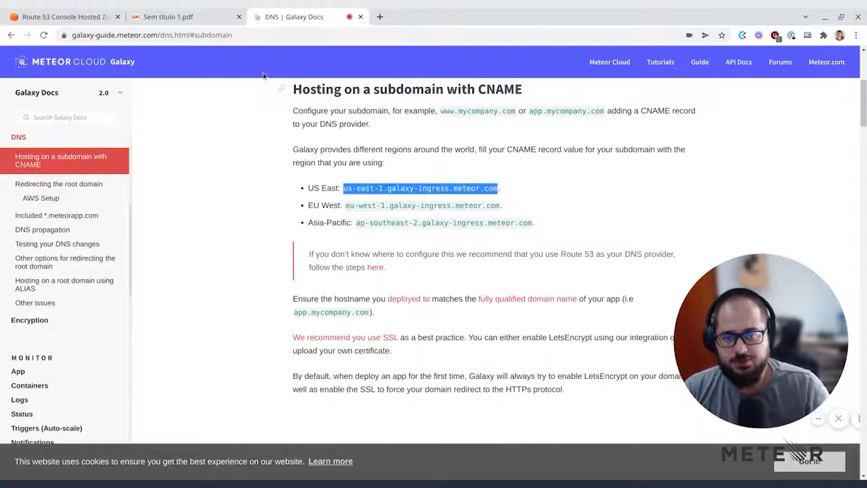
pyautogui.click(63, 17)
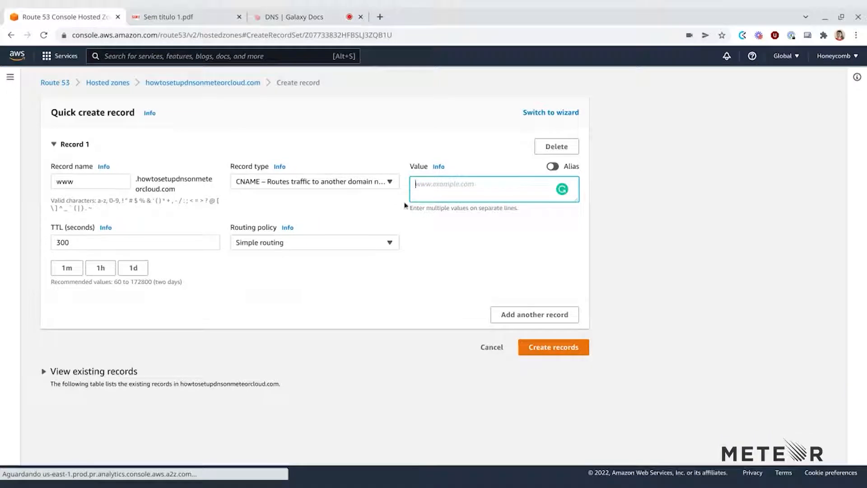
pyautogui.hotkey('ctrl', 'v')
pyautogui.tripleClick(460, 184)
pyautogui.click(465, 183)
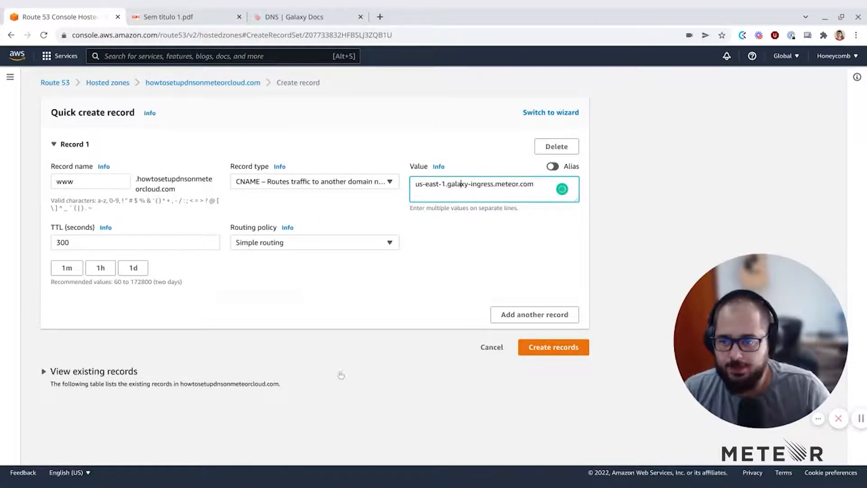
pyautogui.click(562, 350)
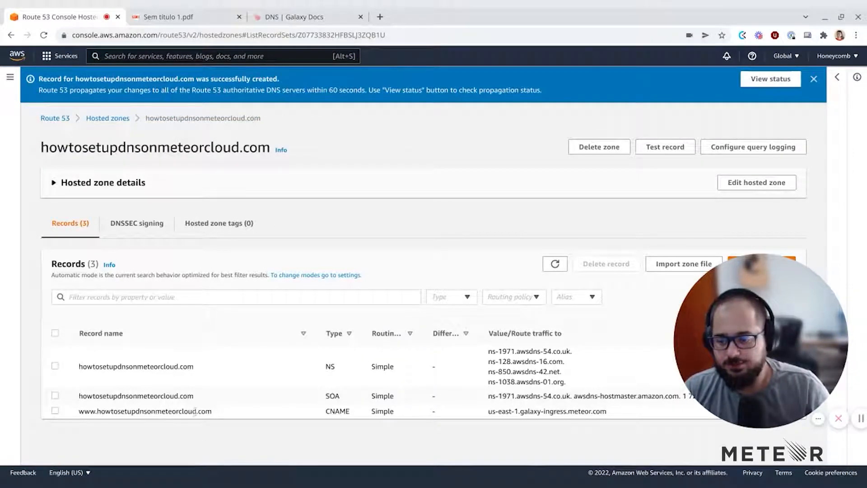
pyautogui.doubleClick(115, 411)
pyautogui.moveTo(91, 406); pyautogui.dragTo(84, 408)
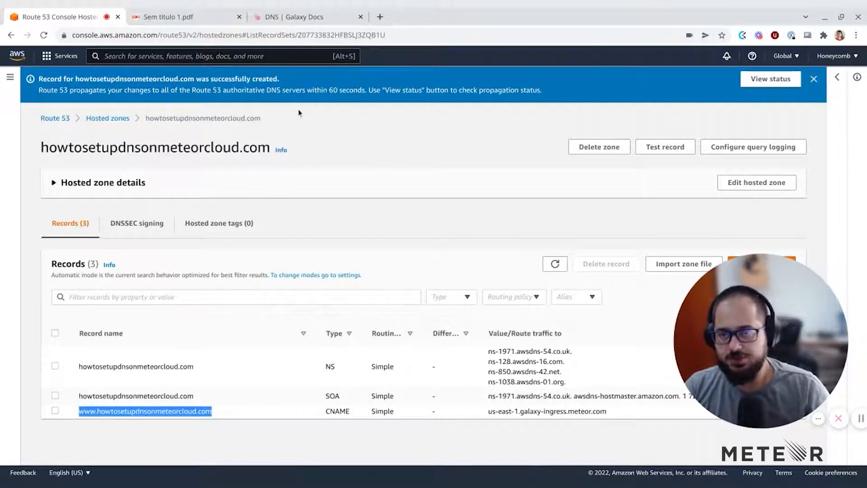
# - Open galaxy.meteor.com in a new tab and go to the settings of the running app deployed January 13th
pyautogui.hotkey('ctrl', 't')
pyautogui.write('galaxy.meteor.com')
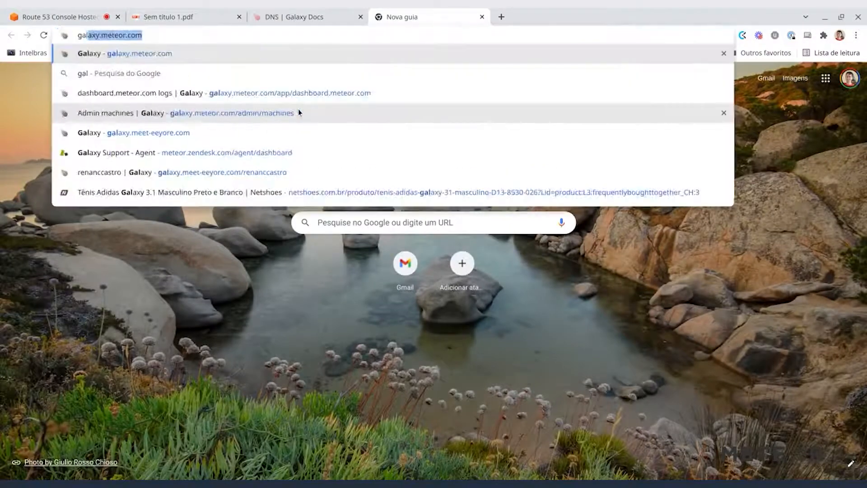
pyautogui.press('Return')
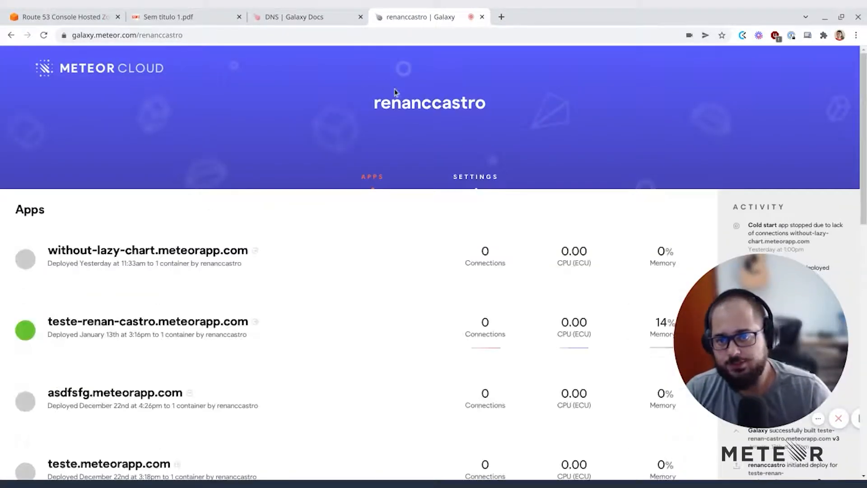
pyautogui.click(126, 334)
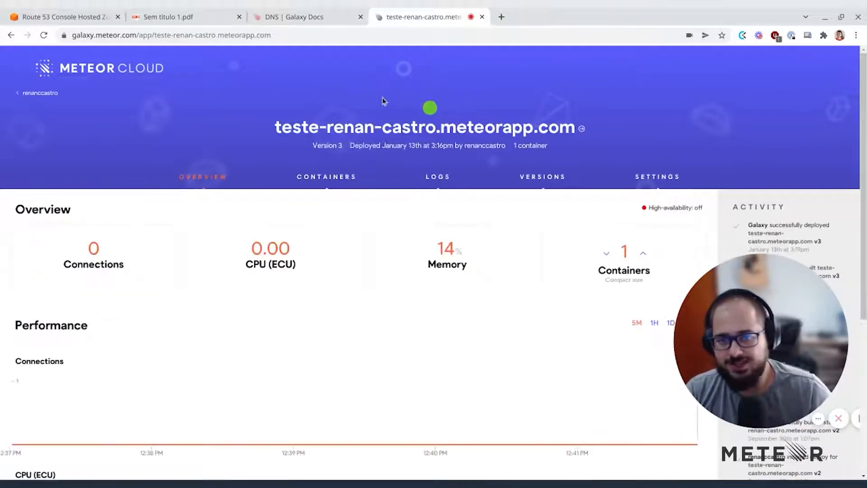
pyautogui.click(671, 177)
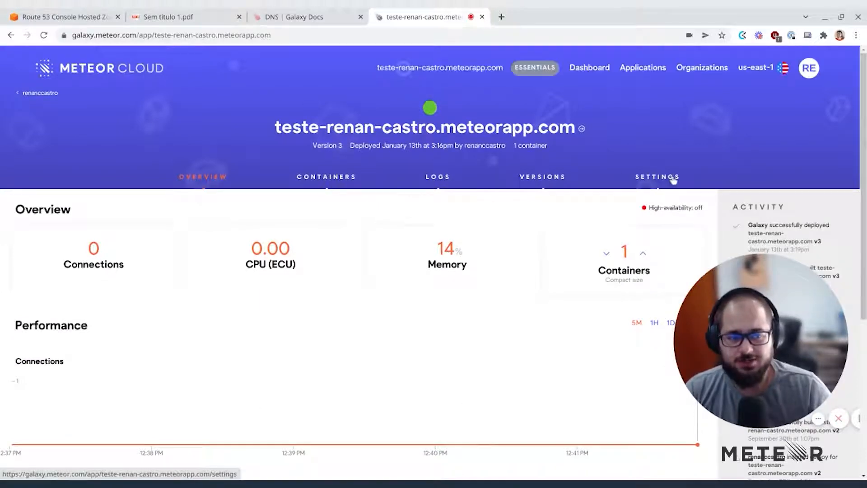
pyautogui.scroll(-4, 198, 142)
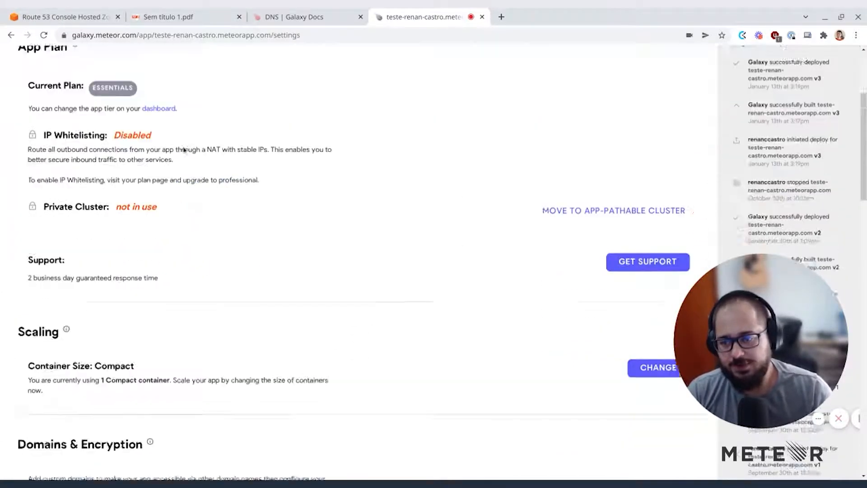
pyautogui.scroll(-6, 208, 219)
pyautogui.click(81, 276)
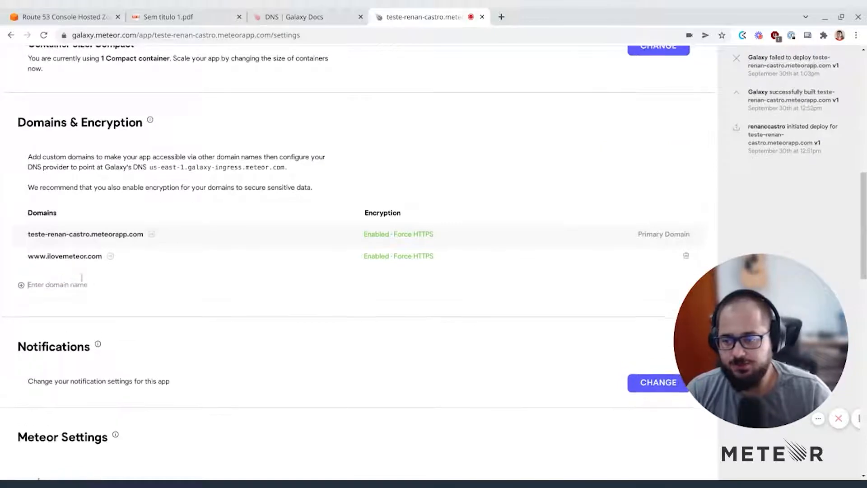
pyautogui.write('www.howtosetupdnsonmeteorcloud.com')
pyautogui.press('Return')
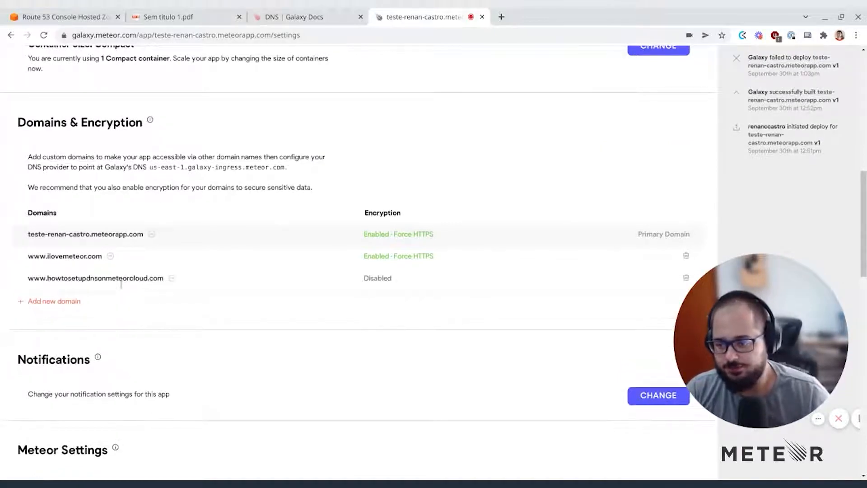
pyautogui.click(296, 282)
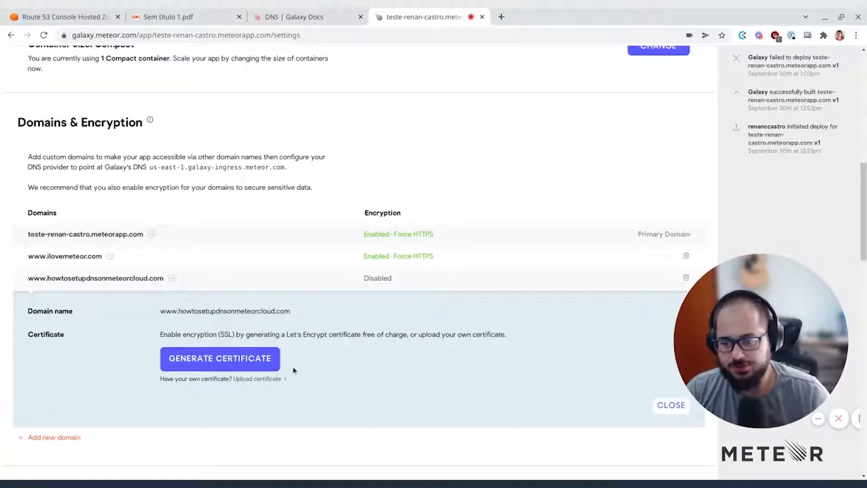
pyautogui.click(267, 364)
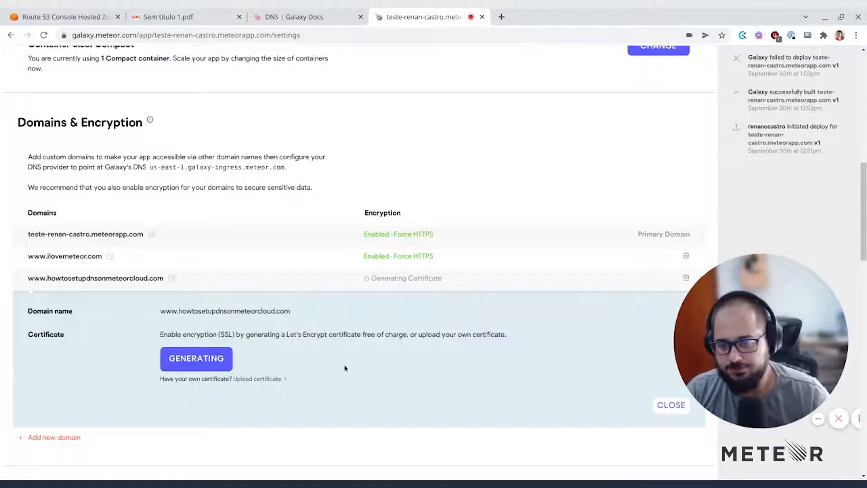
pyautogui.scroll(-1, 344, 368)
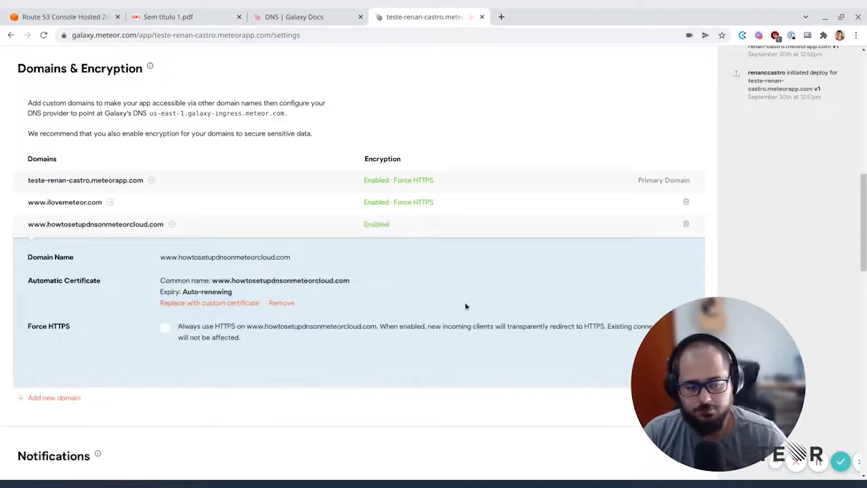
pyautogui.click(164, 329)
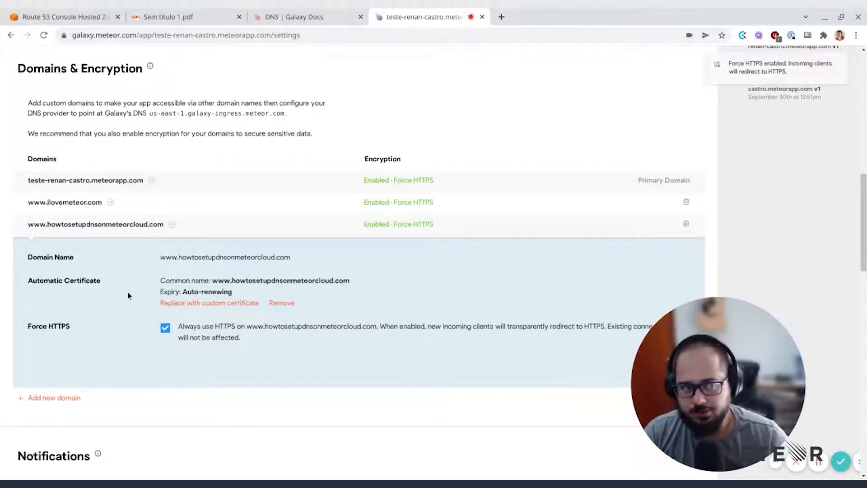
pyautogui.tripleClick(66, 324)
pyautogui.click(77, 332)
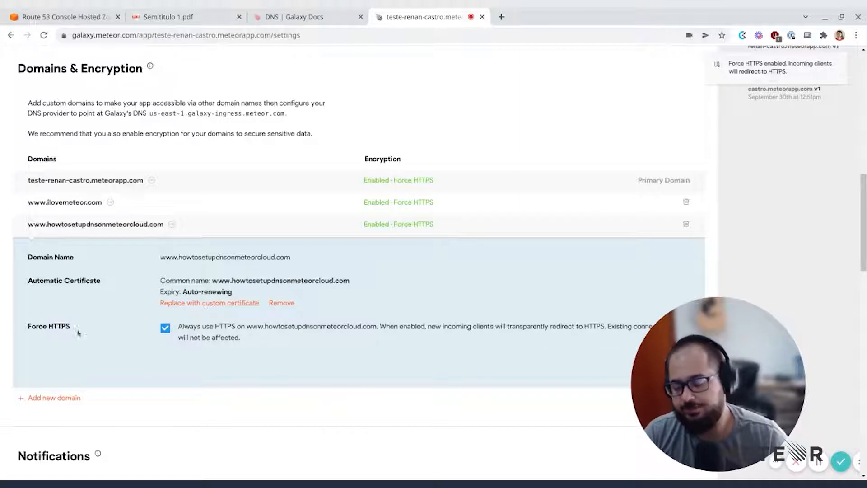
pyautogui.click(172, 225)
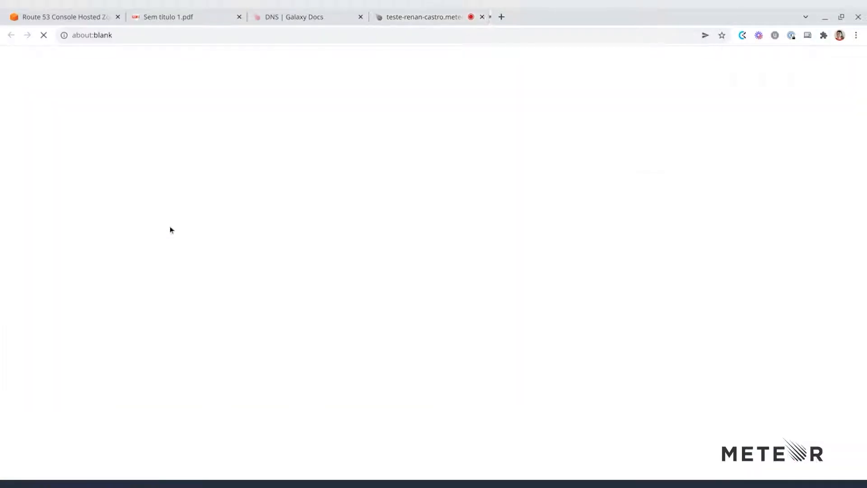
pyautogui.click(110, 33)
pyautogui.click(110, 33)
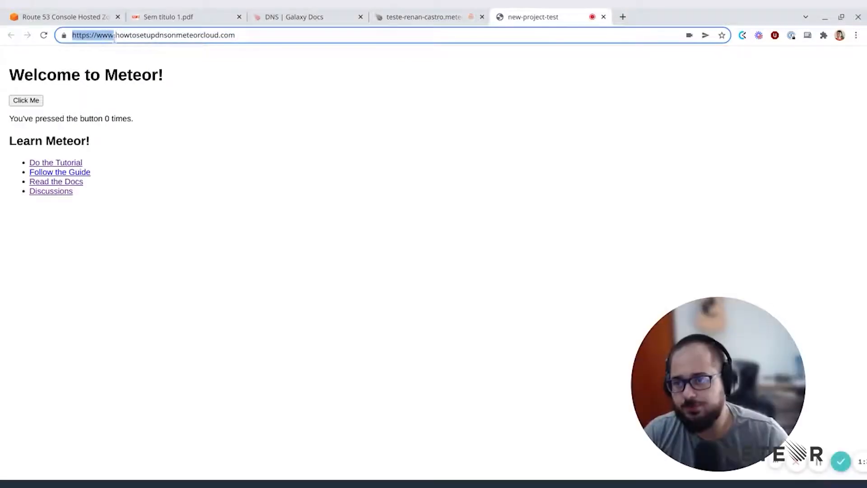
pyautogui.doubleClick(136, 35)
pyautogui.moveTo(135, 35); pyautogui.dragTo(162, 36)
pyautogui.doubleClick(228, 35)
pyautogui.doubleClick(162, 38)
pyautogui.click(248, 34)
pyautogui.click(206, 85)
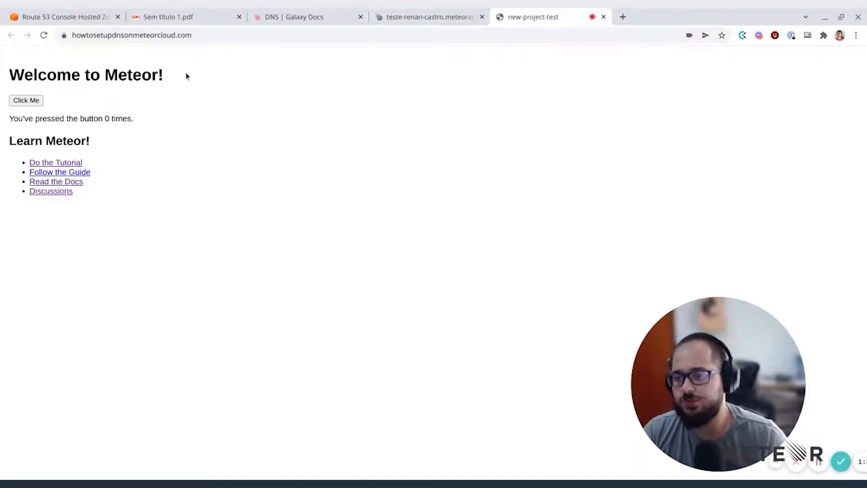
pyautogui.moveTo(185, 73); pyautogui.dragTo(191, 113)
pyautogui.click(194, 120)
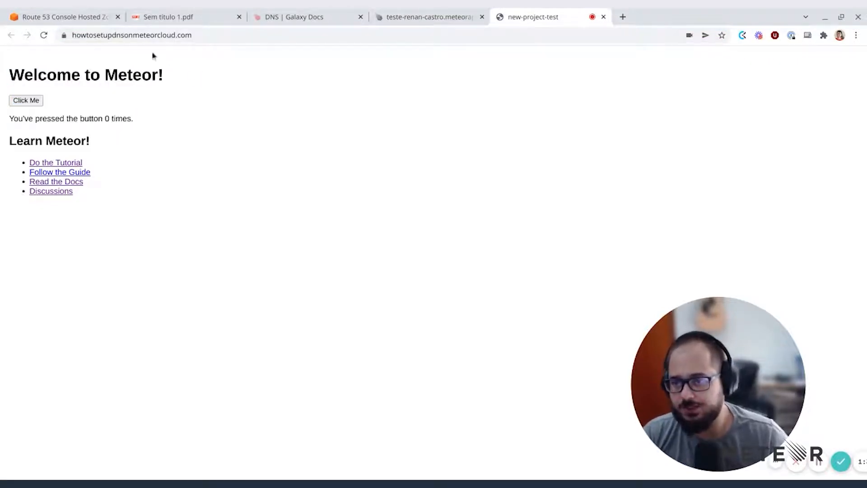
pyautogui.click(111, 36)
pyautogui.click(110, 36)
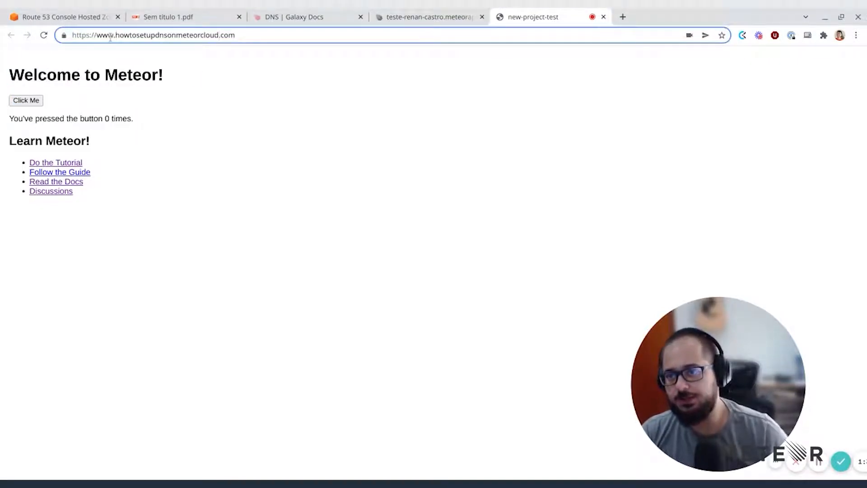
pyautogui.doubleClick(105, 35)
pyautogui.press('BackSpace')
pyautogui.press('Delete')
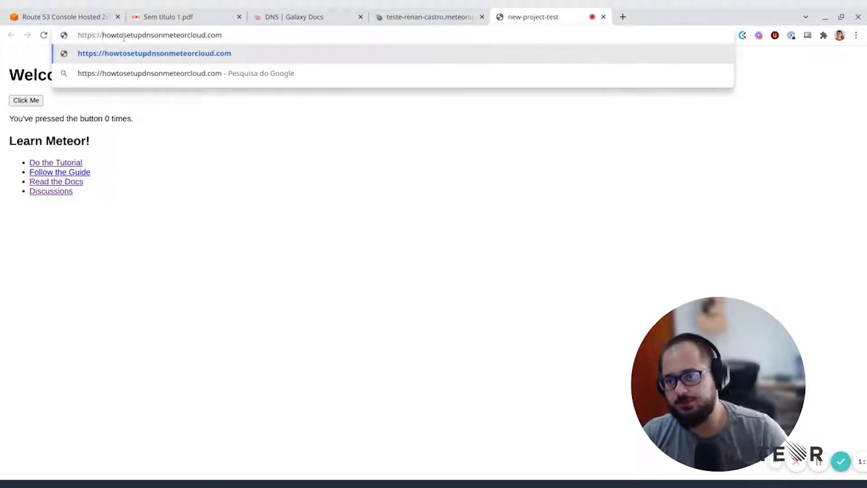
pyautogui.press('Return')
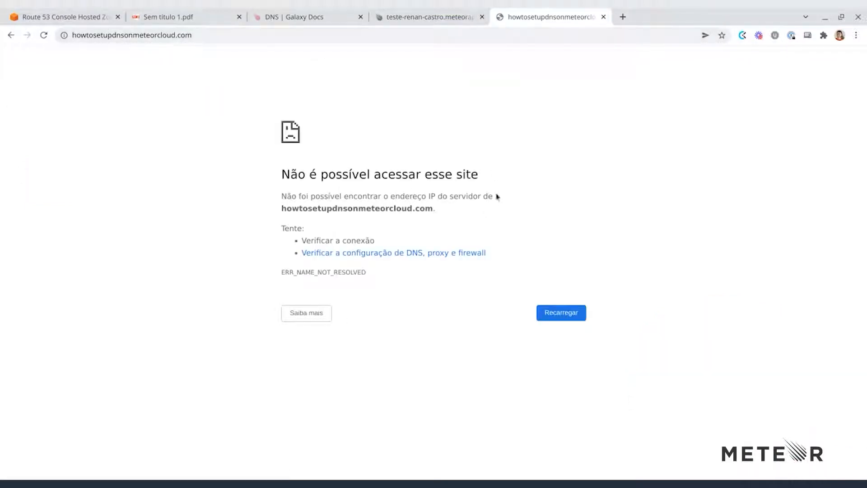
pyautogui.moveTo(529, 164); pyautogui.dragTo(542, 179)
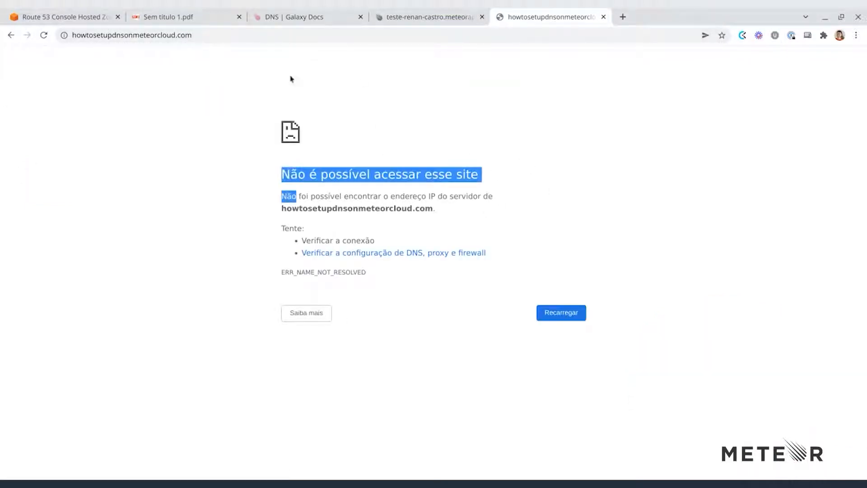
# - Copy the hosted zone's domain name in the Route 53 console and open the S3 service in a new tab
pyautogui.click(105, 117)
pyautogui.click(107, 19)
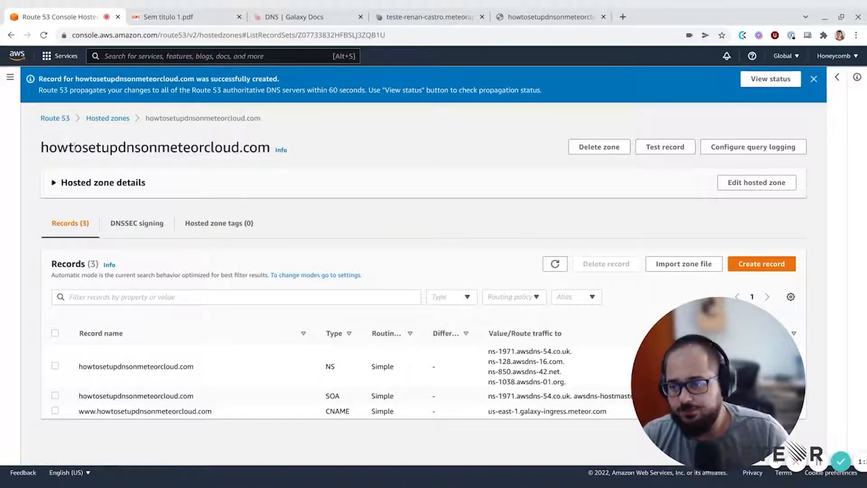
pyautogui.tripleClick(74, 147)
pyautogui.hotkey('ctrl', 'c')
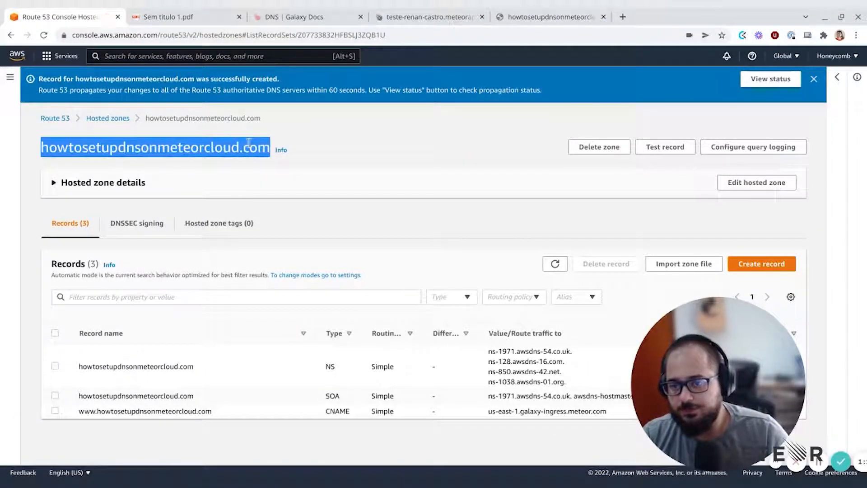
pyautogui.click(63, 59)
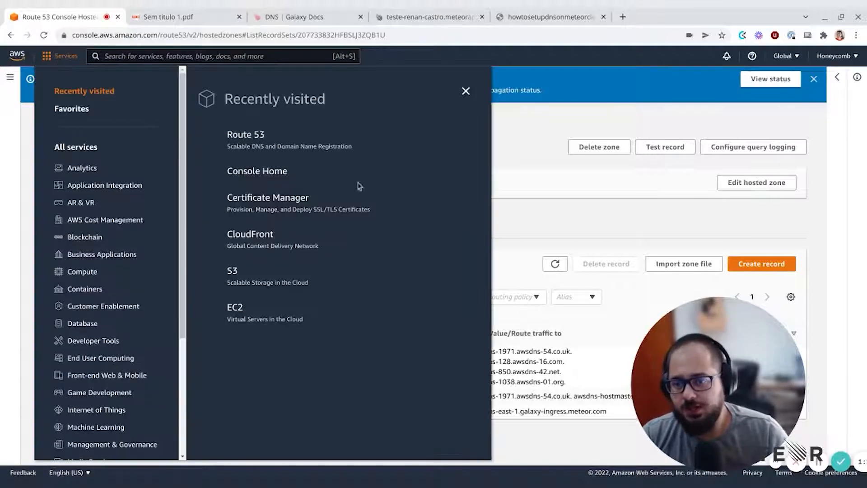
pyautogui.middleClick(242, 269)
pyautogui.click(191, 21)
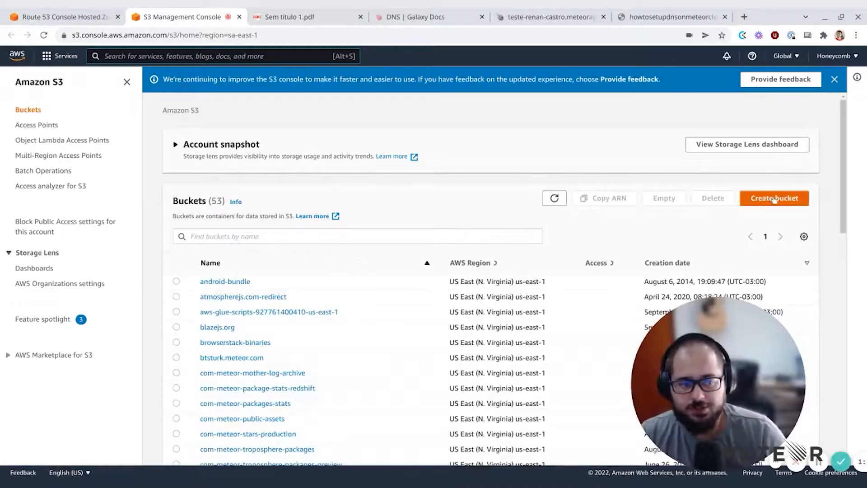
# - Start a new S3 bucket and name it howtosetupdnsonmeteorcloud.com, matching the root domain exactly
pyautogui.click(774, 199)
pyautogui.click(115, 227)
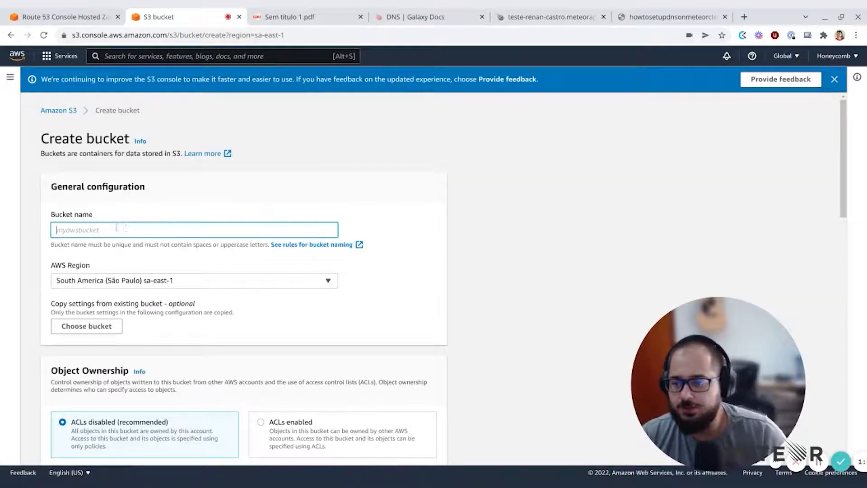
pyautogui.hotkey('ctrl', 'v')
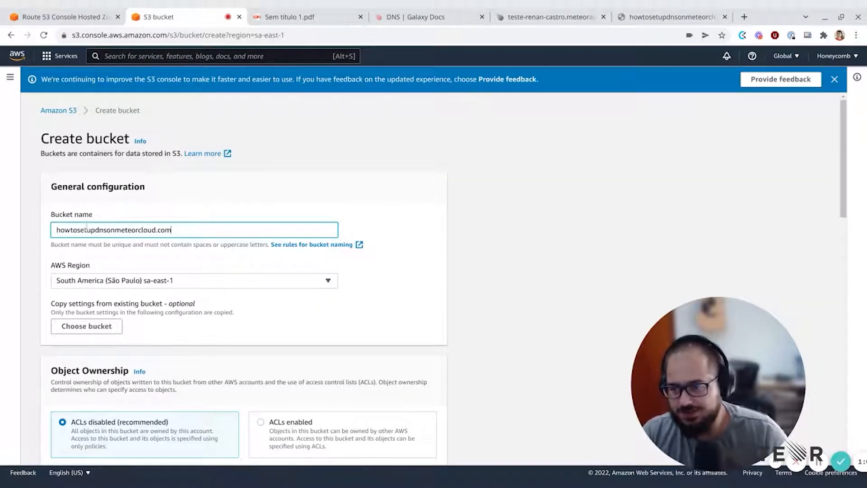
pyautogui.doubleClick(86, 228)
pyautogui.click(82, 216)
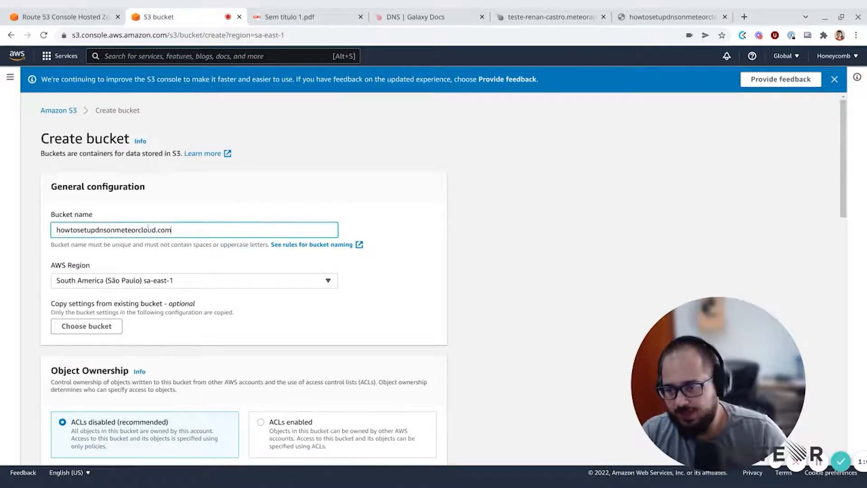
pyautogui.tripleClick(170, 229)
pyautogui.doubleClick(129, 229)
pyautogui.click(188, 230)
pyautogui.tripleClick(188, 229)
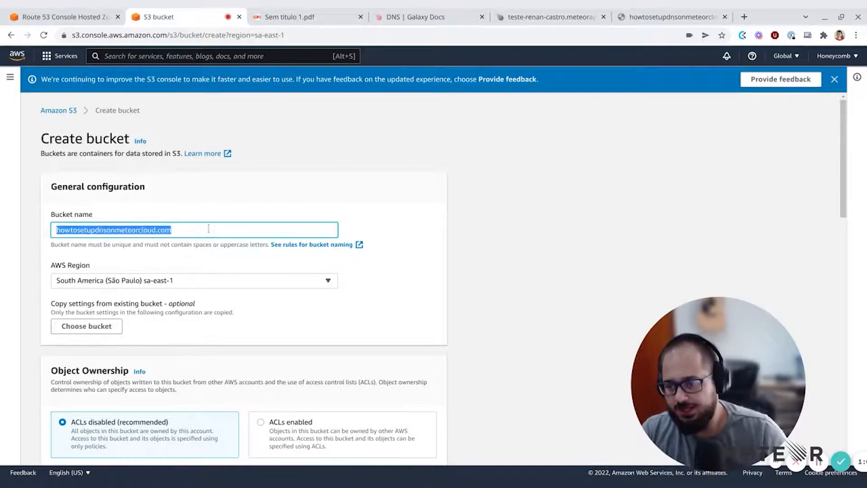
# - Set the bucket's AWS region to US East (N. Virginia) us-east-1 and create it with the remaining default settings
pyautogui.click(194, 281)
pyautogui.scroll(3, 180, 222)
pyautogui.scroll(4, 202, 166)
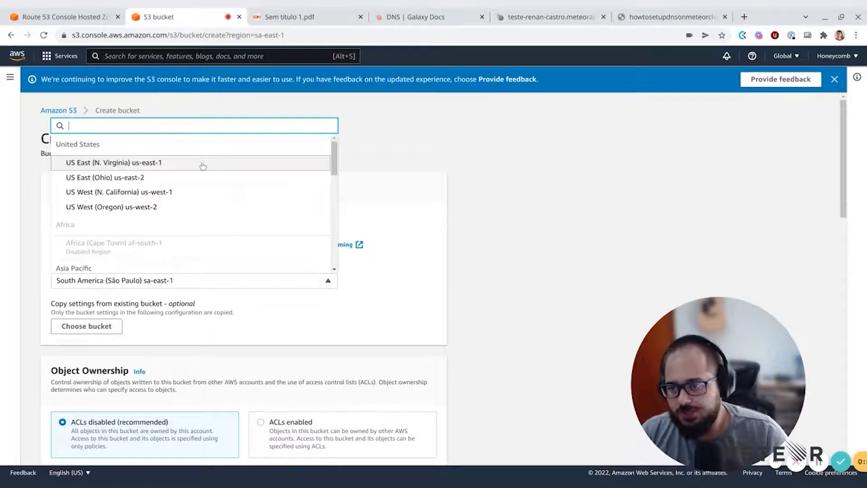
pyautogui.click(203, 164)
pyautogui.scroll(-3, 213, 233)
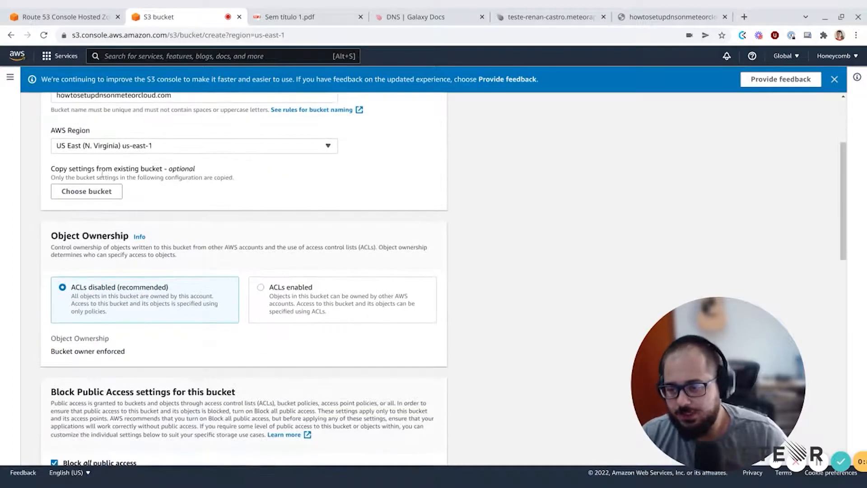
pyautogui.scroll(-12, 164, 126)
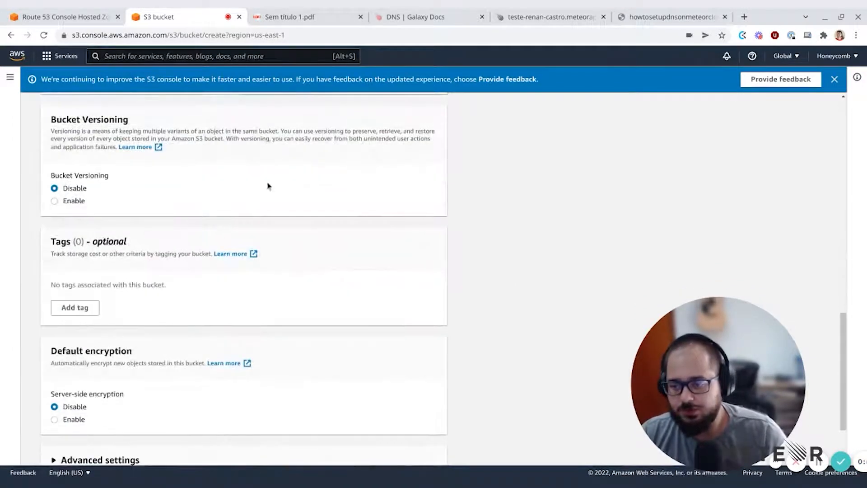
pyautogui.scroll(-2, 195, 192)
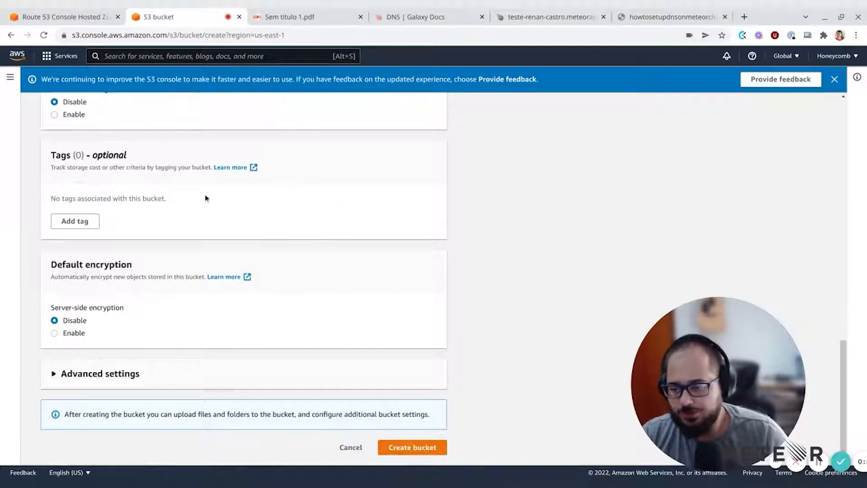
pyautogui.click(431, 448)
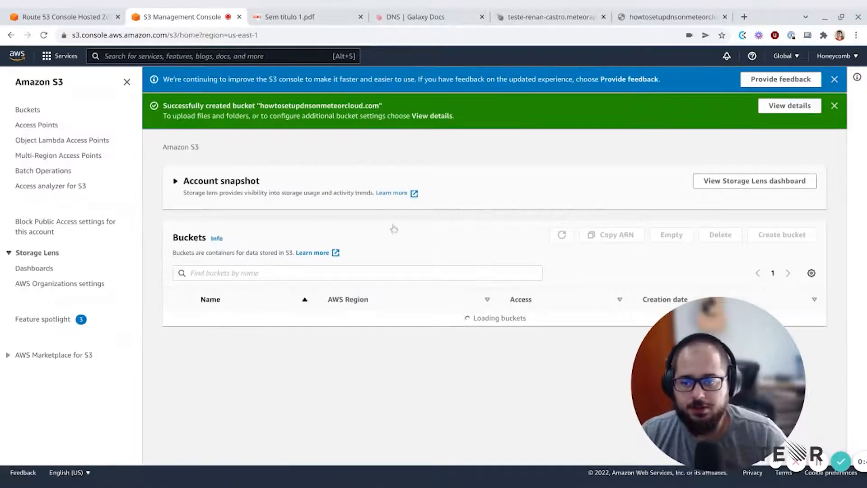
# - Search the bucket list for howtosetupdnsonmeteorcloud.com and open that bucket
pyautogui.click(316, 273)
pyautogui.write('howtosetupdnsonmeteorcloud.com')
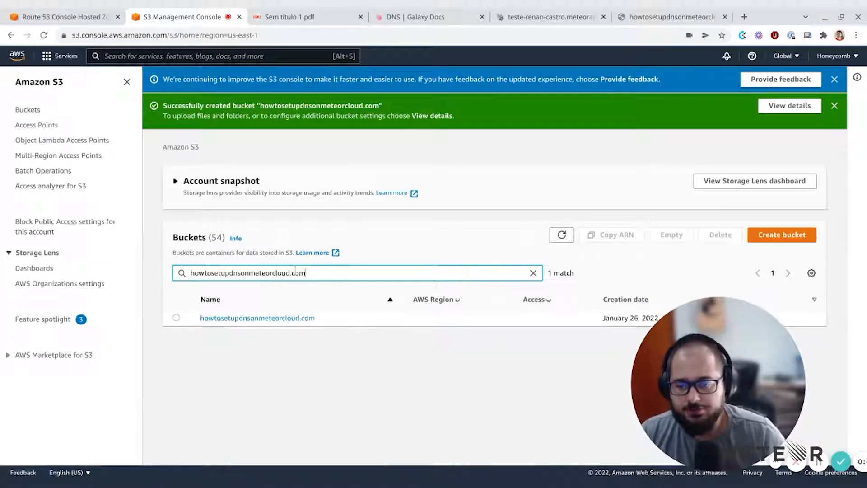
pyautogui.click(293, 321)
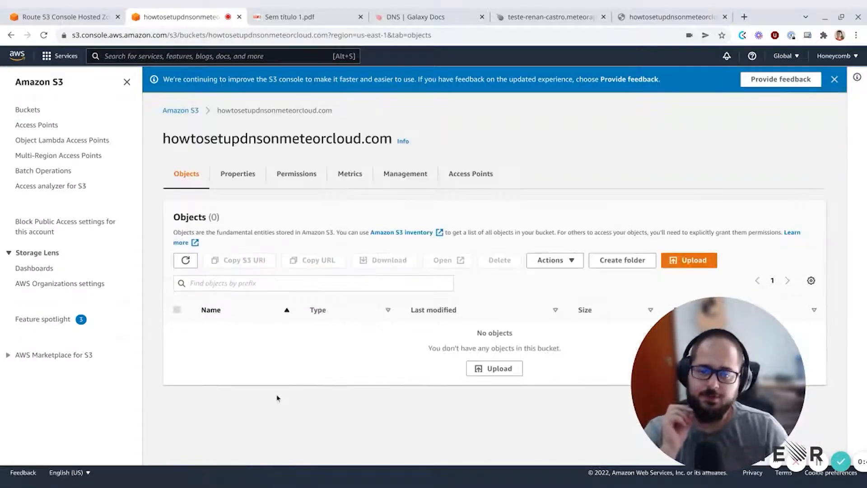
# - Open the static website hosting settings for editing in the howtosetupdnsonmeteorcloud.com bucket's properties
pyautogui.click(236, 179)
pyautogui.scroll(-10, 195, 314)
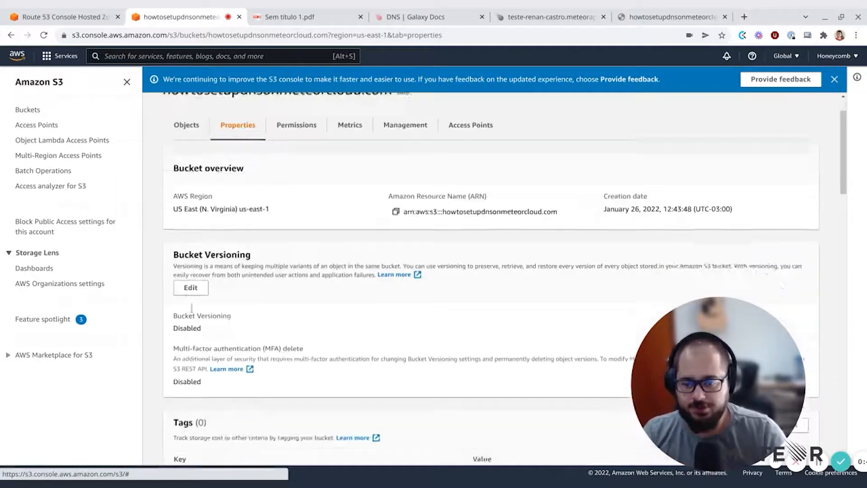
pyautogui.scroll(-3, 195, 314)
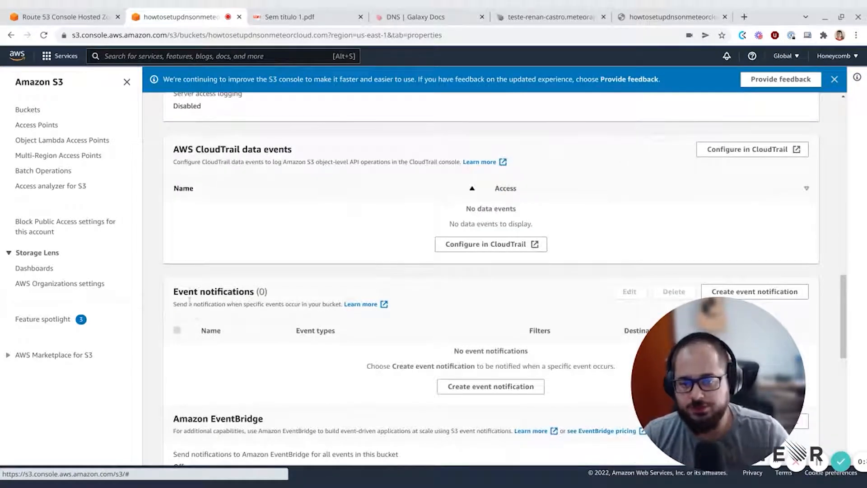
pyautogui.scroll(-10, 190, 299)
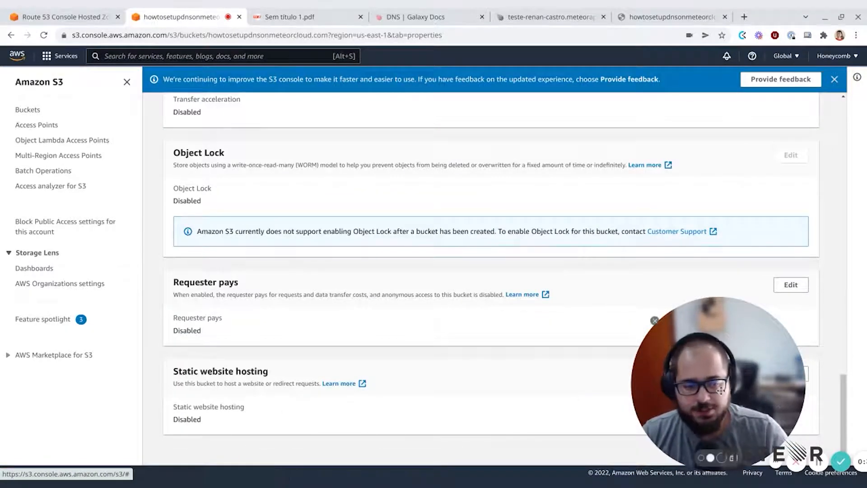
pyautogui.moveTo(719, 367); pyautogui.dragTo(93, 123)
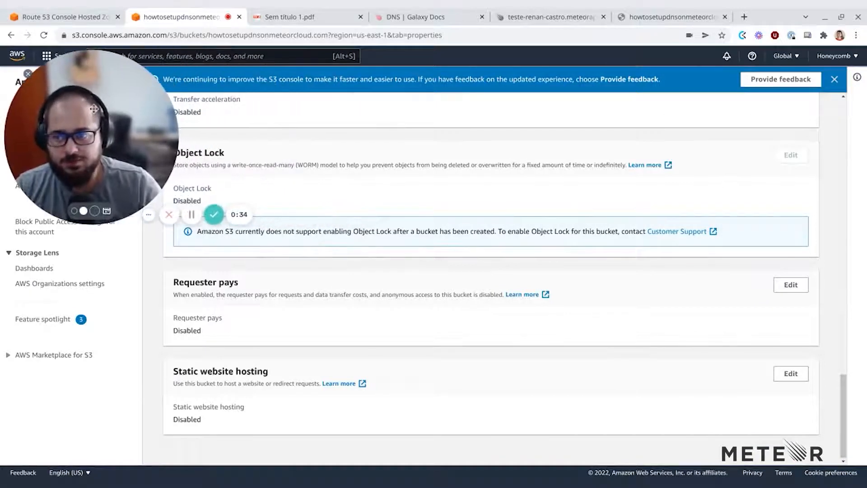
pyautogui.click(803, 376)
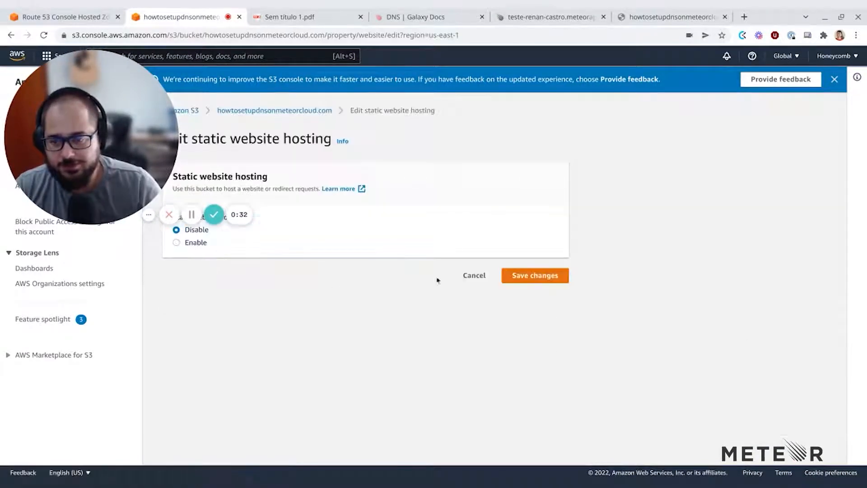
pyautogui.moveTo(117, 163); pyautogui.dragTo(118, 399)
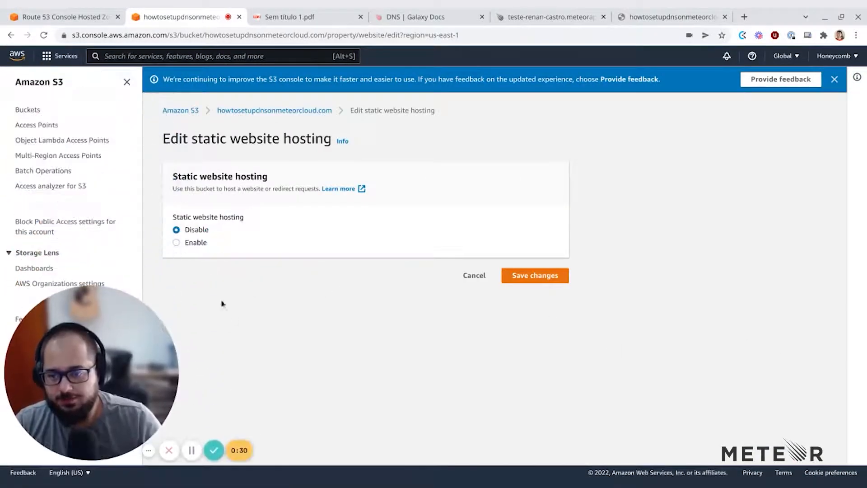
# - Enable static website hosting for the bucket and set the hosting type to redirect requests for an object
pyautogui.click(177, 243)
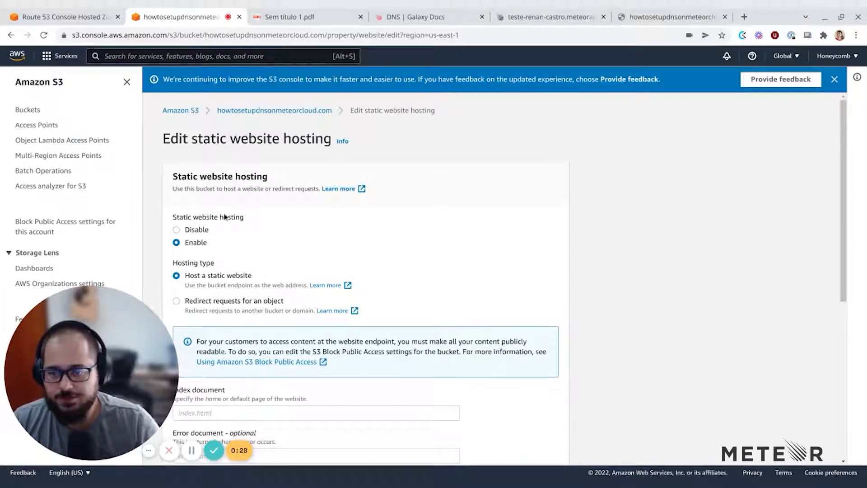
pyautogui.scroll(-2, 197, 220)
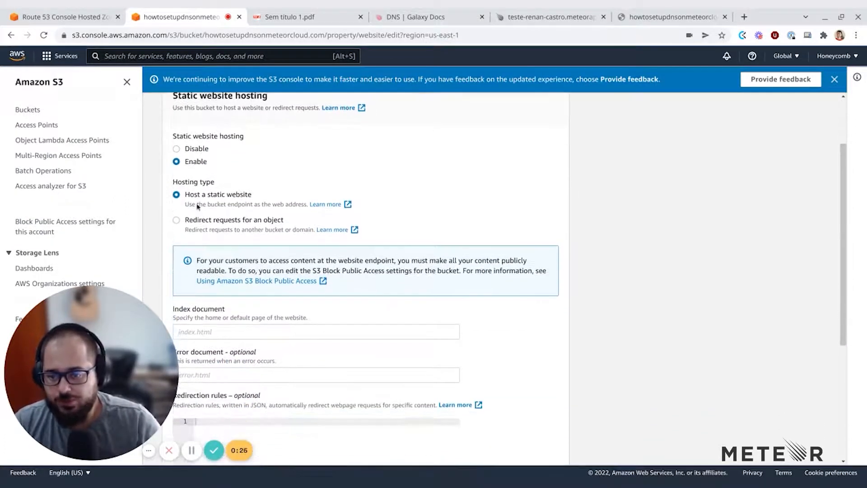
pyautogui.doubleClick(194, 222)
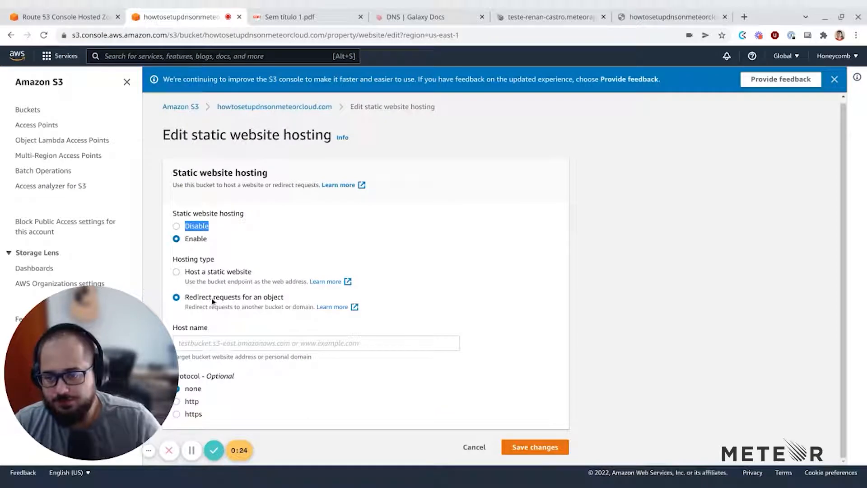
pyautogui.moveTo(133, 351); pyautogui.dragTo(737, 269)
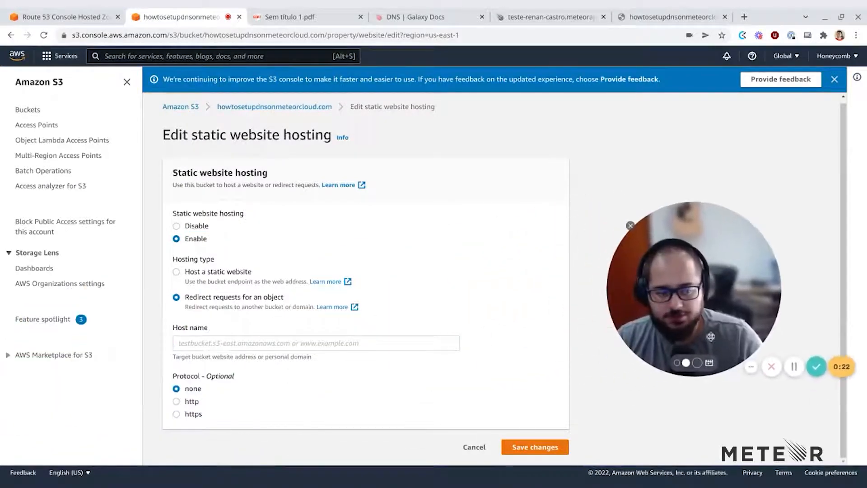
pyautogui.click(675, 365)
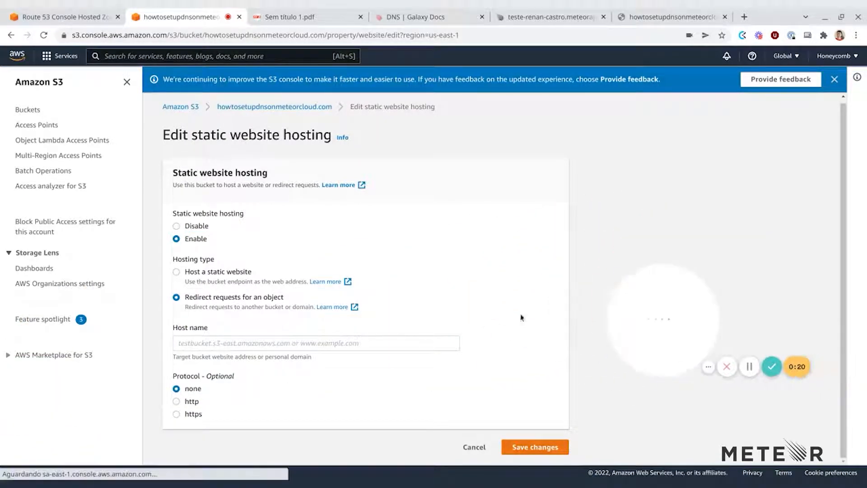
pyautogui.moveTo(667, 297); pyautogui.dragTo(791, 383)
pyautogui.click(218, 346)
pyautogui.write('howtosetupdnsonmeteorcloud.com')
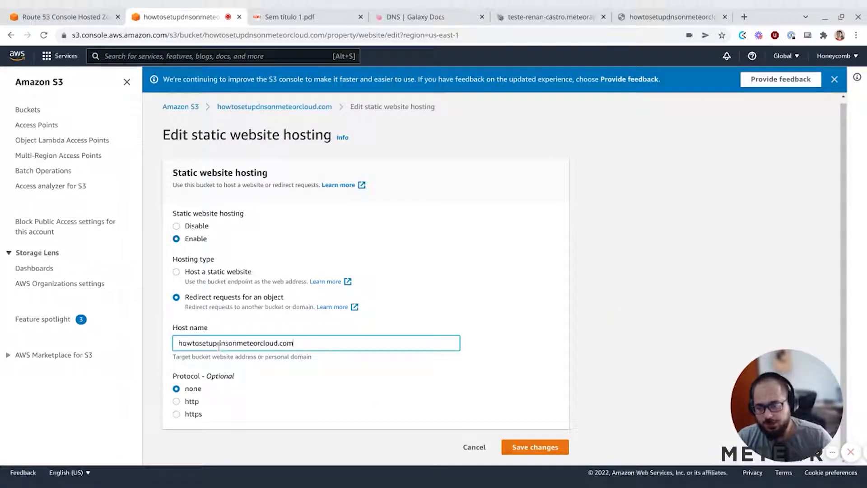
pyautogui.press('Home')
pyautogui.write('www.')
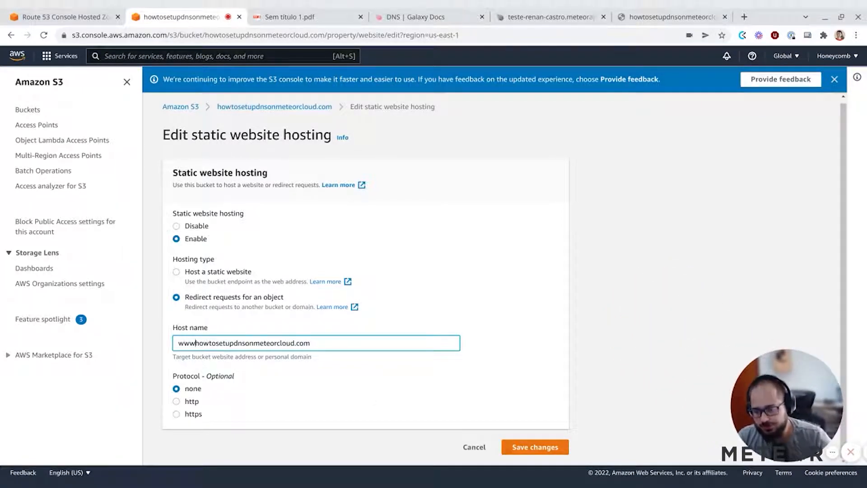
pyautogui.tripleClick(229, 344)
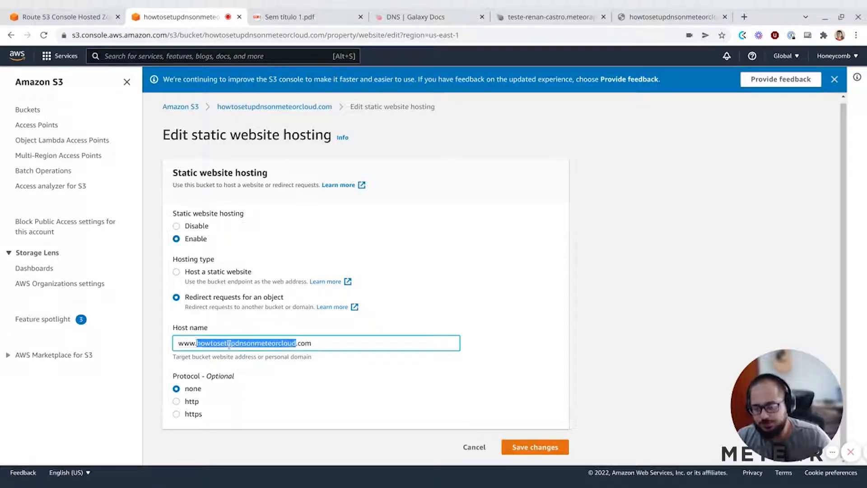
pyautogui.tripleClick(300, 342)
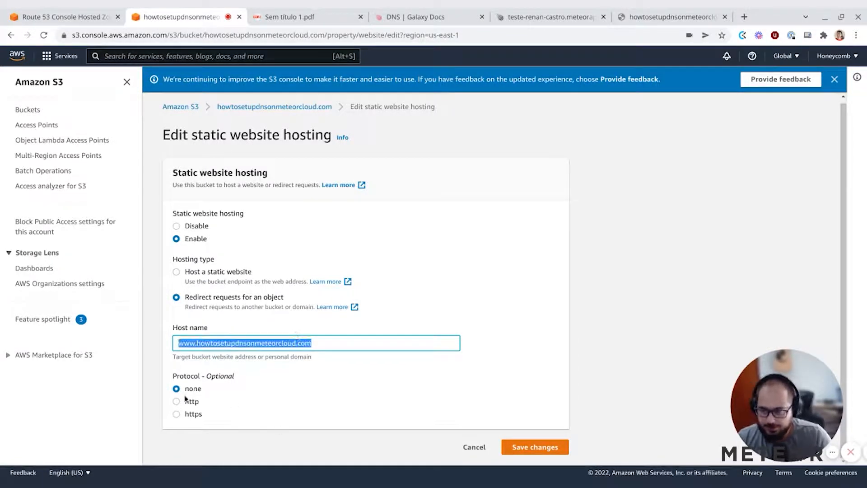
pyautogui.click(538, 446)
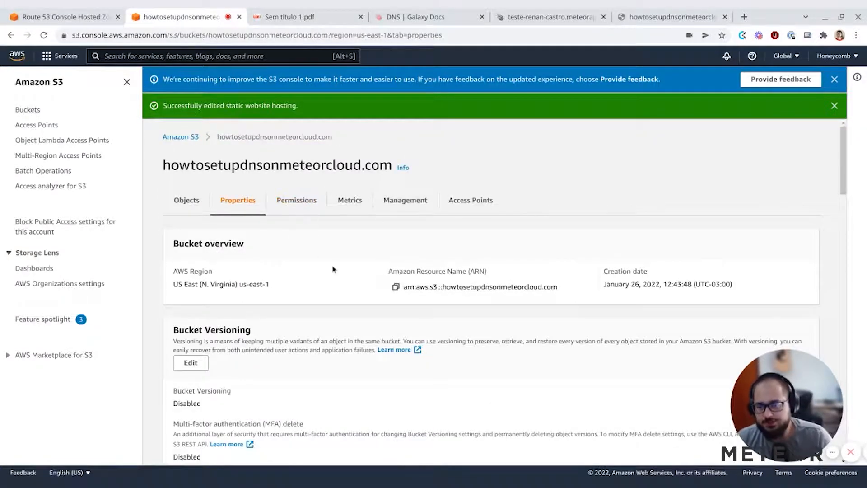
# - Find the bucket website endpoint in the bucket's static website hosting properties
pyautogui.scroll(-1, 377, 271)
pyautogui.scroll(-12, 377, 270)
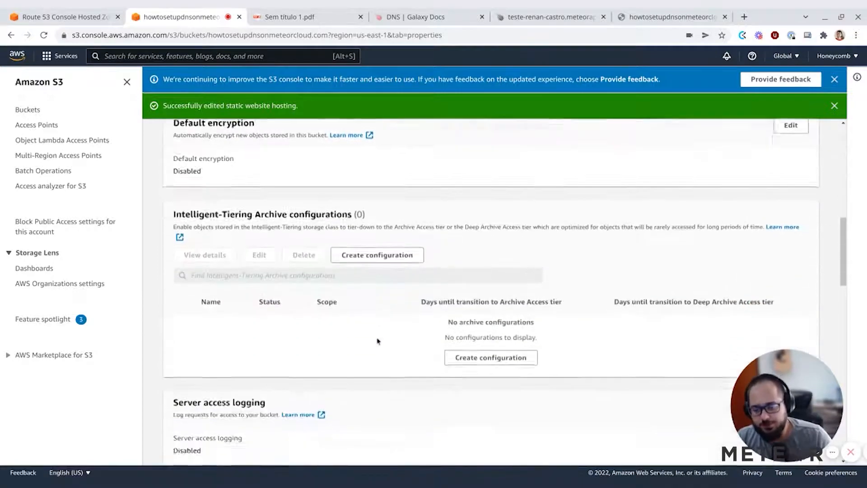
pyautogui.scroll(-10, 361, 371)
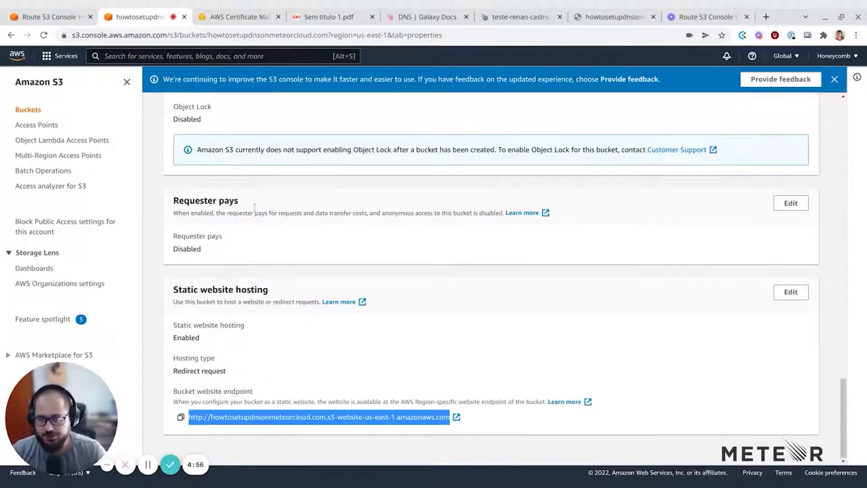
# - Switch to AWS Certificate Manager and start a new certificate request
pyautogui.click(235, 17)
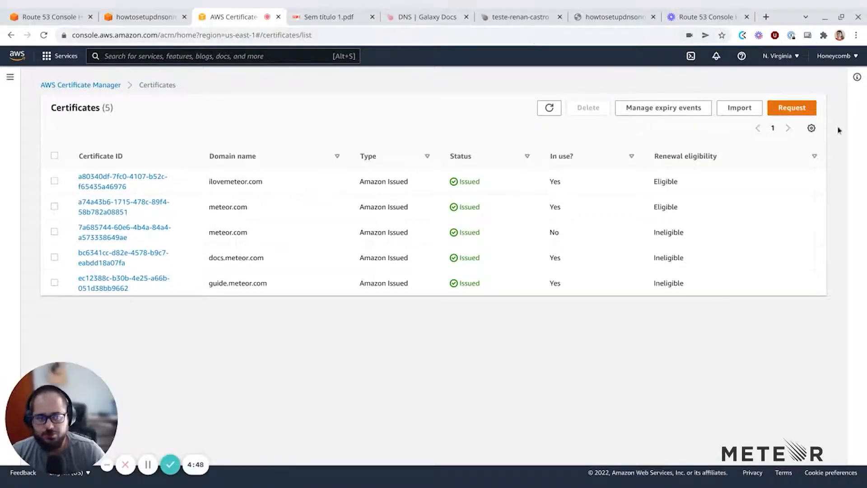
pyautogui.click(793, 108)
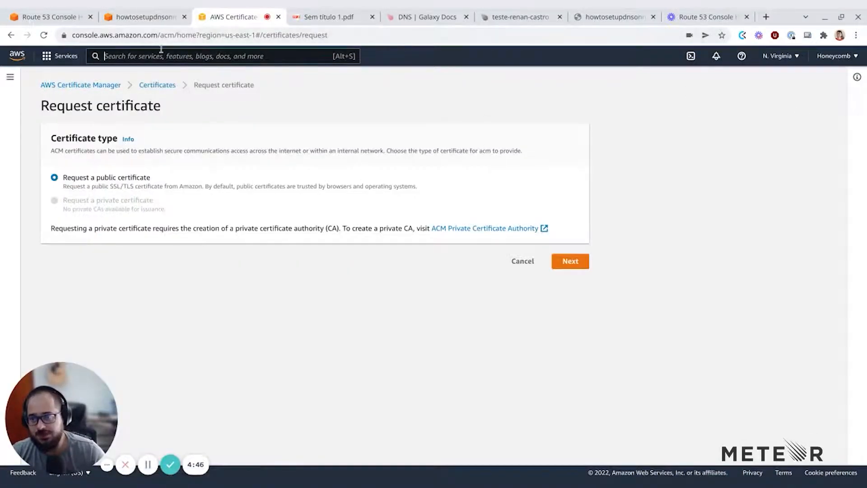
# - Search the AWS services for "certificate" to locate Certificate Manager, and close the results
pyautogui.click(163, 54)
pyautogui.write('certific')
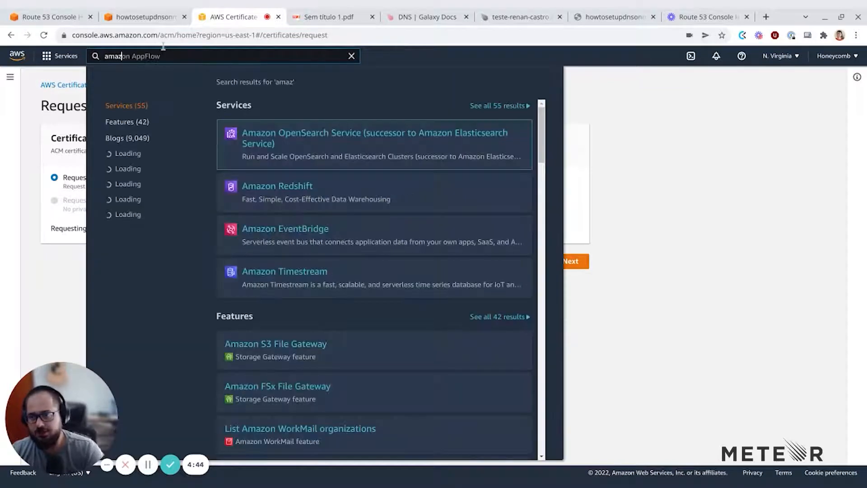
pyautogui.write('ate')
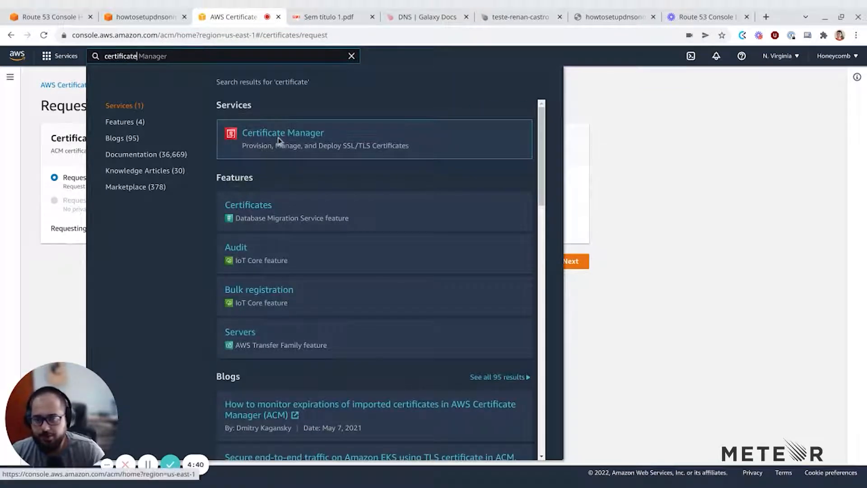
pyautogui.click(734, 210)
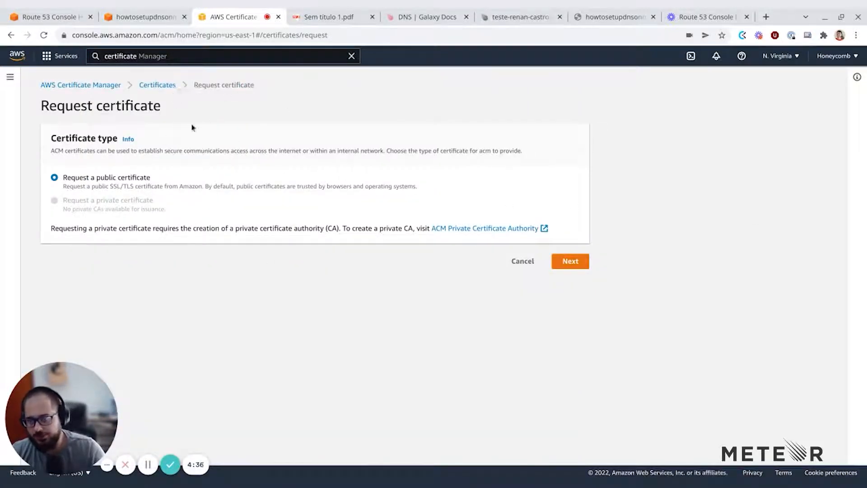
# - Continue with a public certificate and set its fully qualified domain name to howtosetupdnsonmeteorcloud.com
pyautogui.click(568, 262)
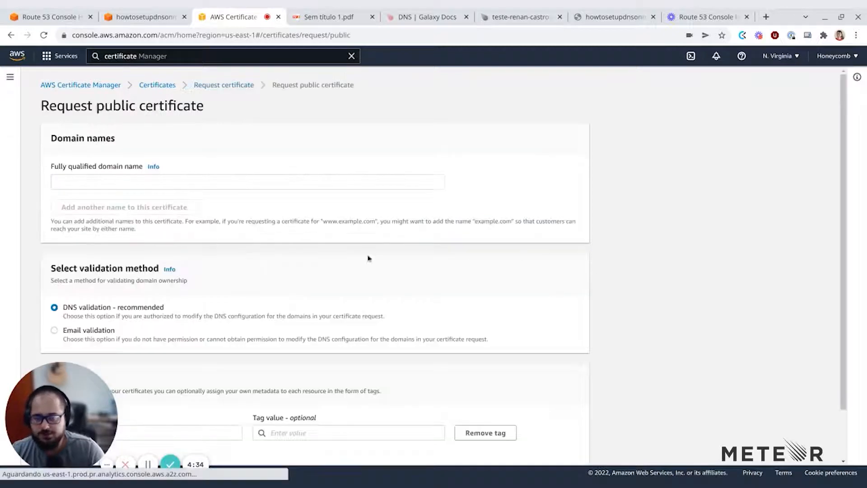
pyautogui.click(105, 176)
pyautogui.write('http://howtosetupdnsonmeteorcloud.com.s3-website-us-east-1.amazonaws.com')
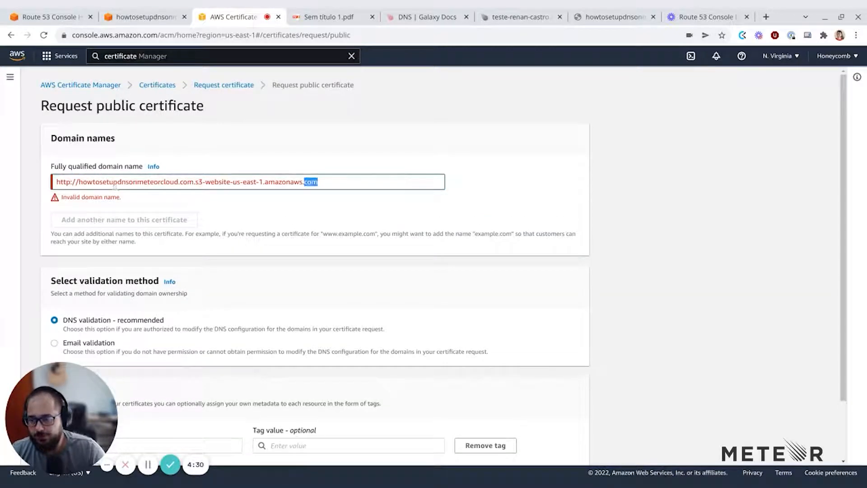
pyautogui.doubleClick(145, 182)
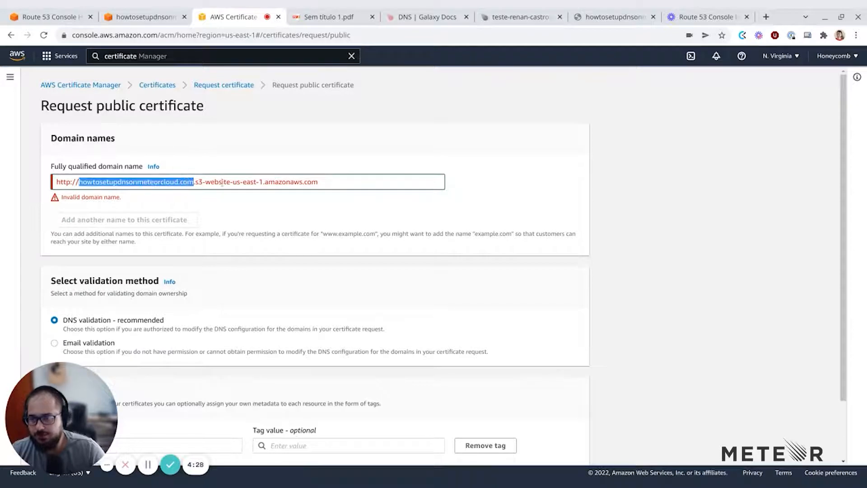
pyautogui.hotkey('ctrl', 'c')
pyautogui.hotkey('ctrl', 'a')
pyautogui.hotkey('ctrl', 'v')
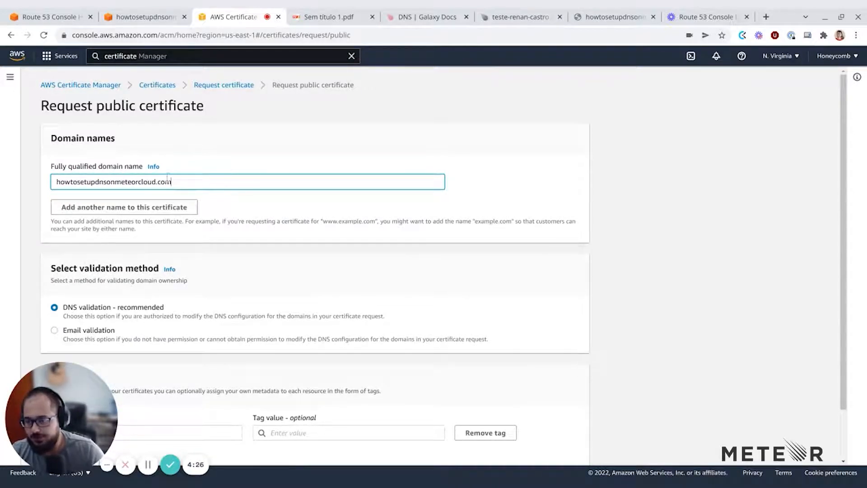
pyautogui.click(172, 208)
pyautogui.write('www')
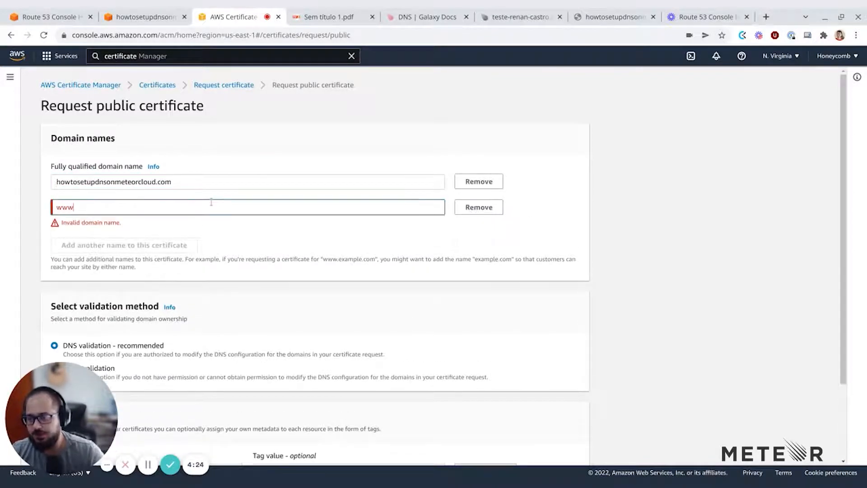
pyautogui.write('.')
pyautogui.hotkey('ctrl', 'v')
pyautogui.click(615, 240)
pyautogui.scroll(-3, 217, 164)
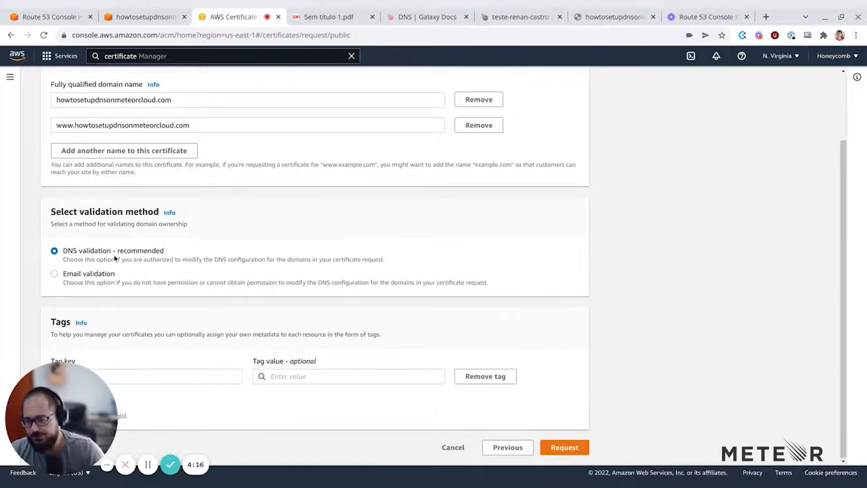
pyautogui.click(566, 449)
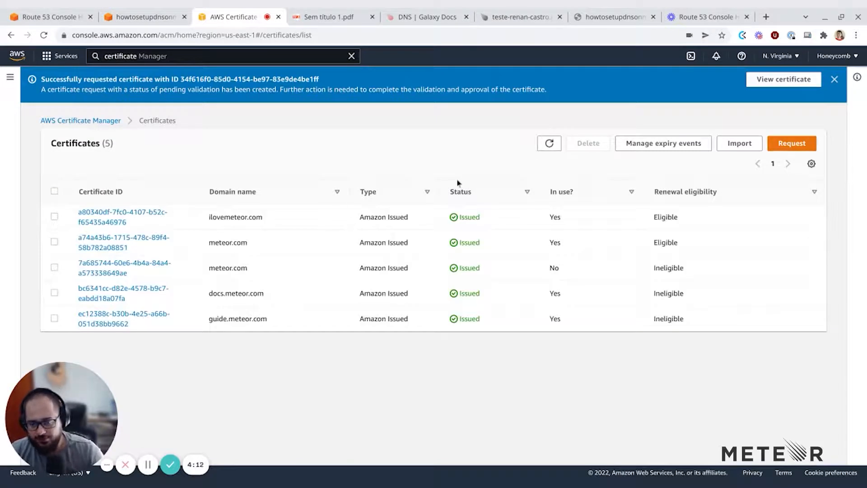
# - Open the newly requested certificate and create its DNS validation records in Route 53
pyautogui.click(783, 79)
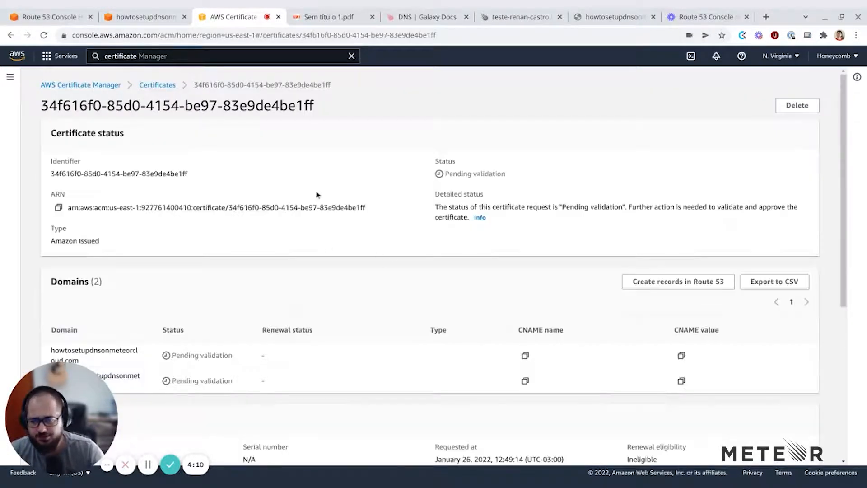
pyautogui.scroll(-4, 316, 195)
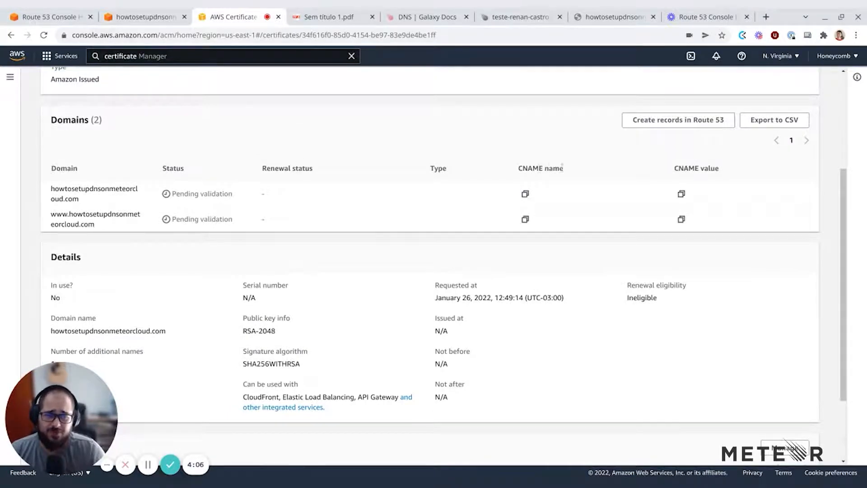
pyautogui.click(673, 121)
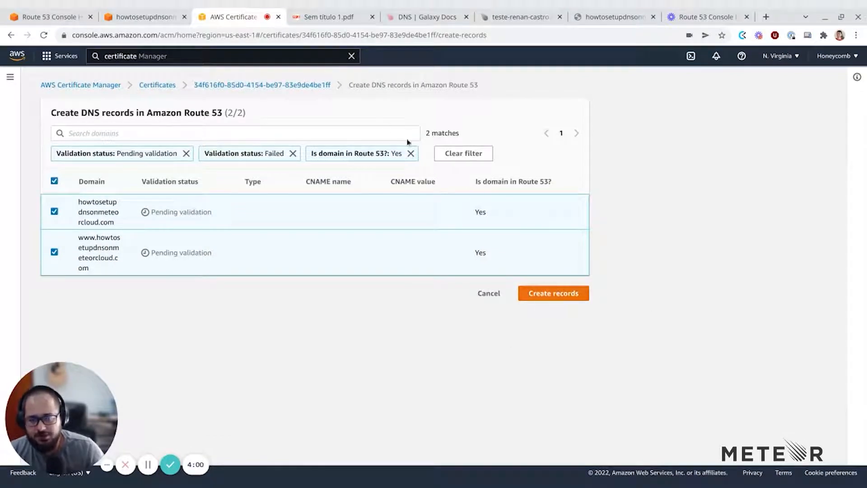
pyautogui.click(488, 294)
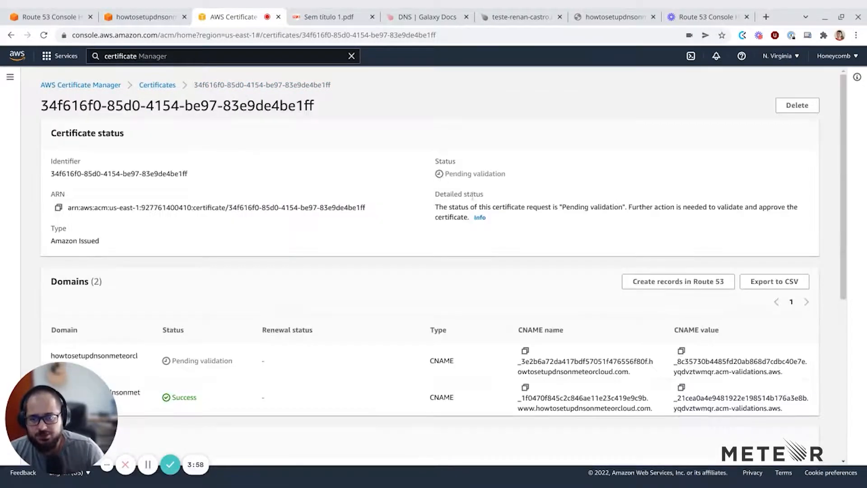
pyautogui.scroll(-2, 646, 233)
pyautogui.click(647, 228)
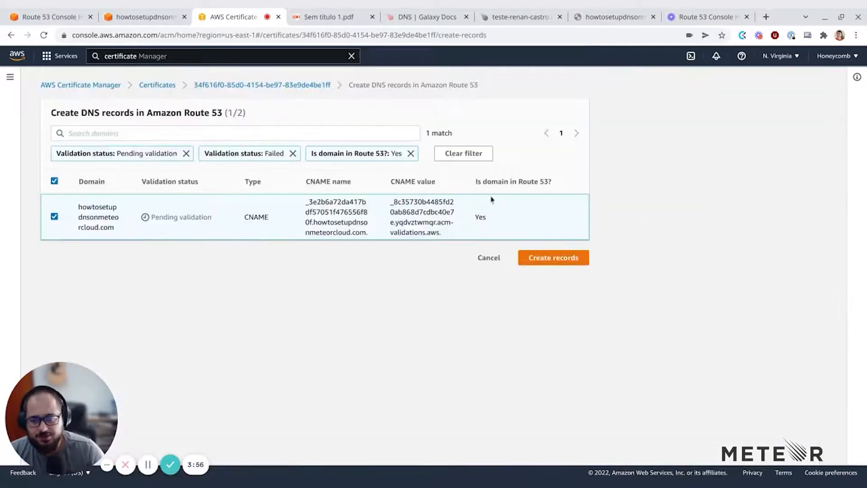
pyautogui.click(548, 258)
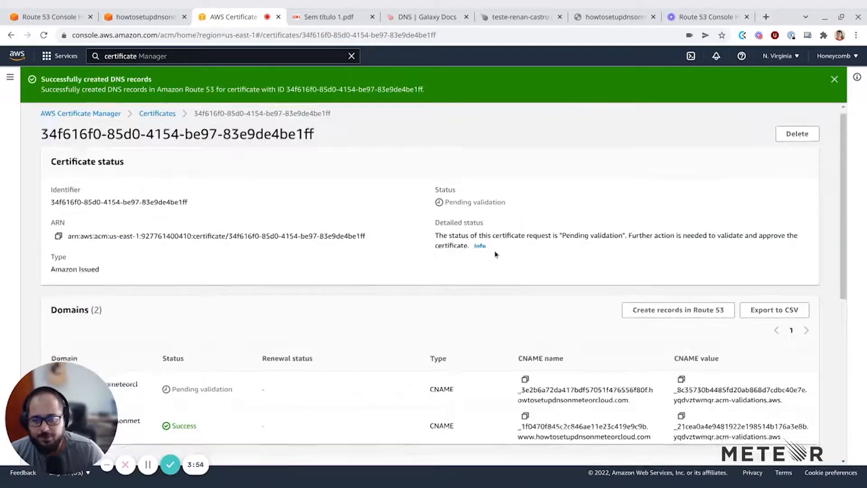
# - Reload the certificate page and check the domains still listed for Route 53 record creation, without creating more records
pyautogui.scroll(-1, 496, 253)
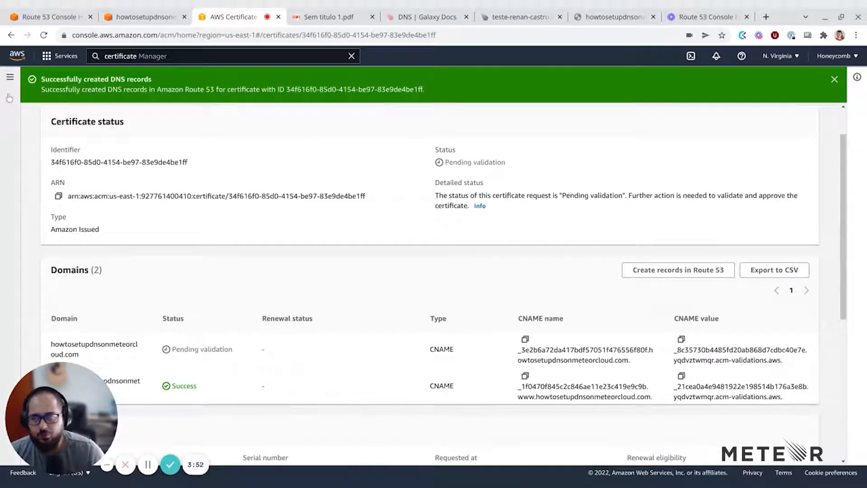
pyautogui.click(43, 35)
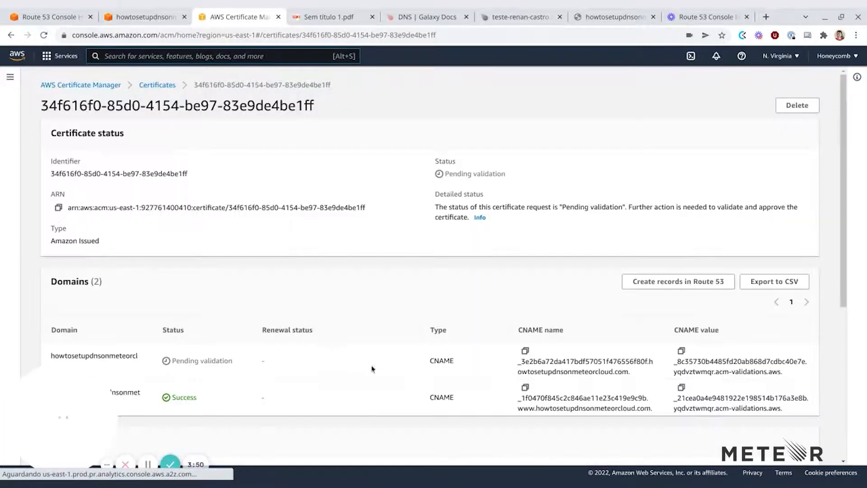
pyautogui.click(691, 281)
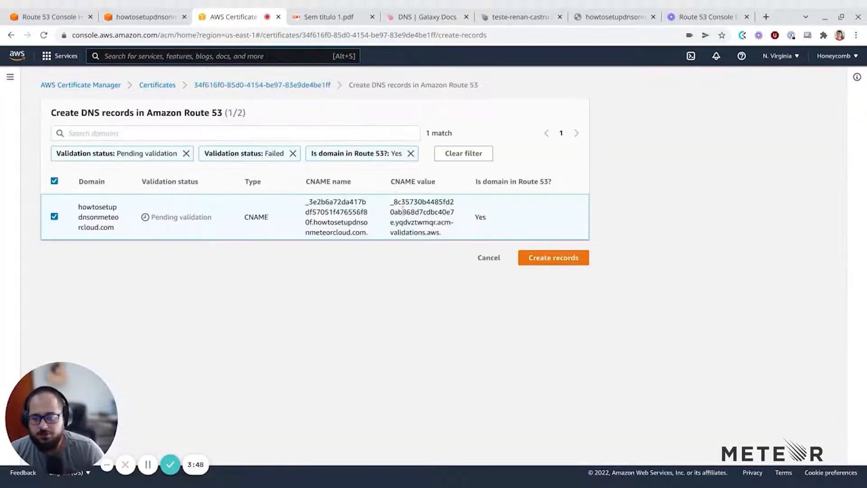
pyautogui.click(487, 256)
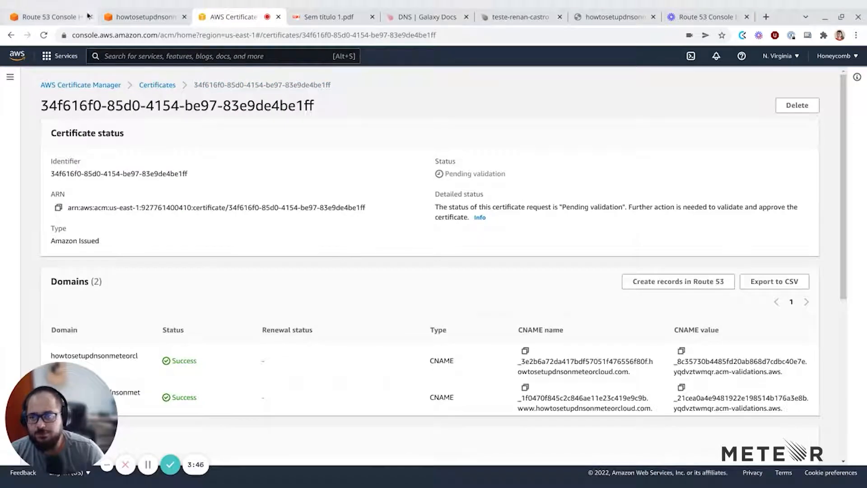
# - Check the domain's records in the Route 53 hosted zone, and reload the certificate to examine its overall status
pyautogui.click(50, 16)
pyautogui.click(638, 168)
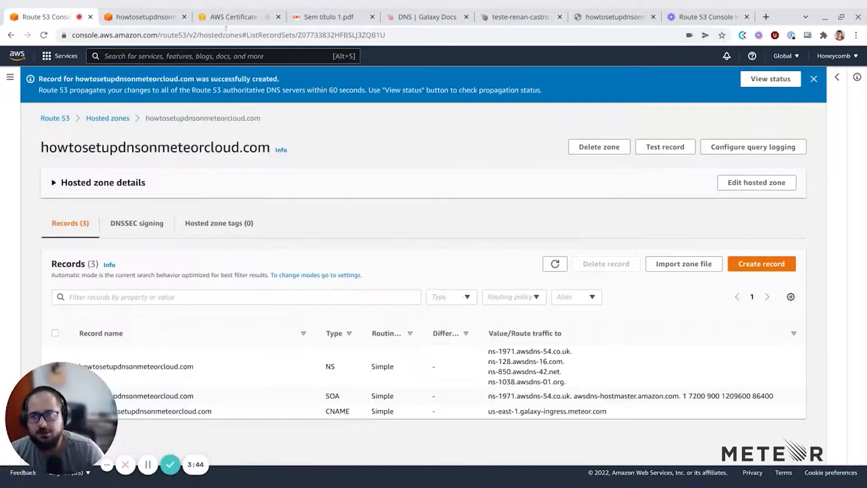
pyautogui.click(228, 17)
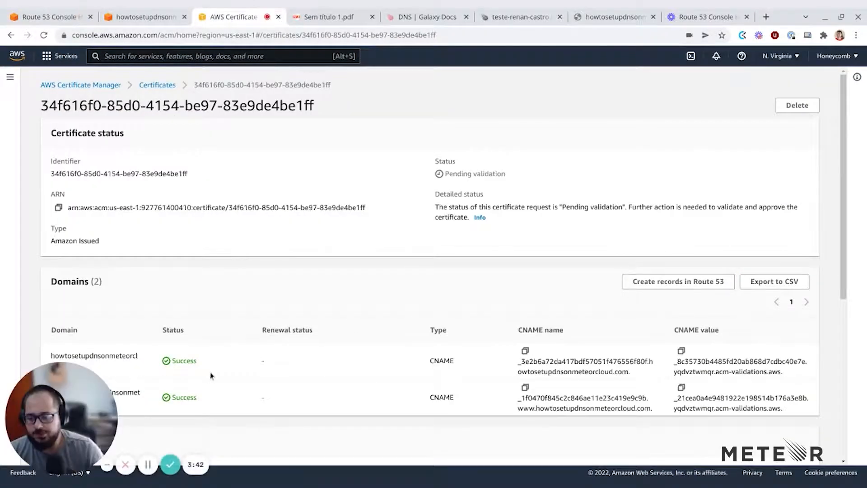
pyautogui.scroll(-2, 200, 273)
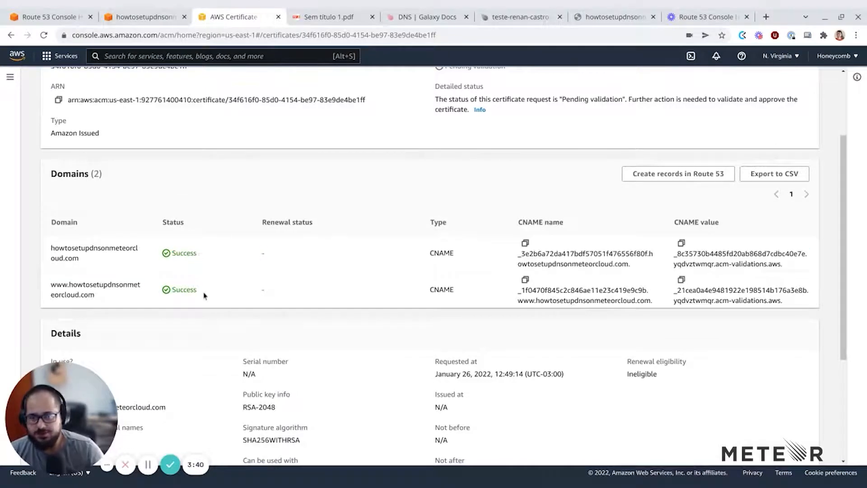
pyautogui.scroll(2, 360, 231)
pyautogui.click(43, 34)
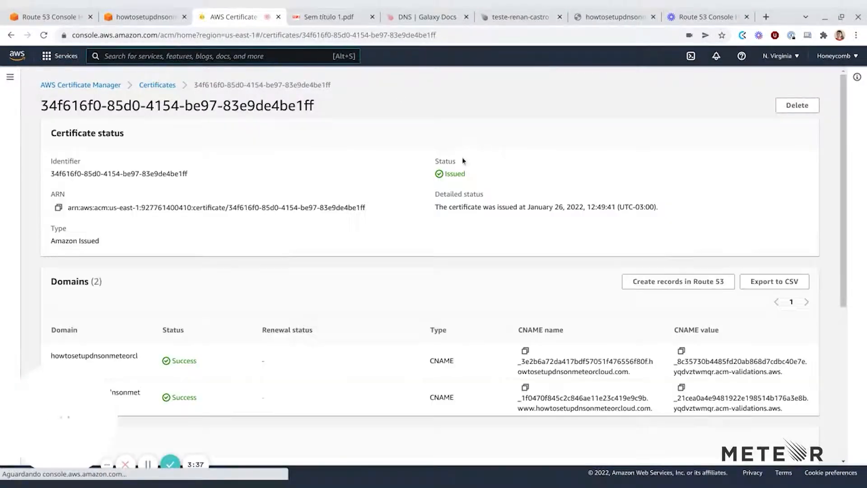
pyautogui.doubleClick(458, 173)
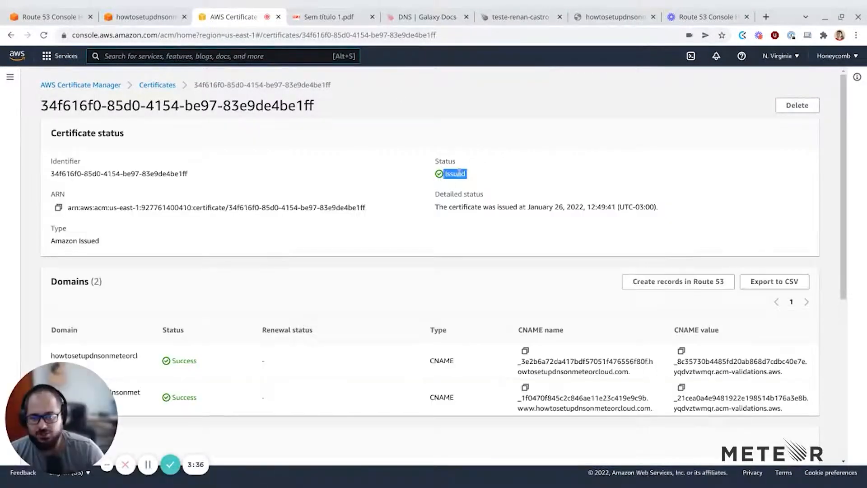
pyautogui.doubleClick(230, 195)
pyautogui.click(200, 110)
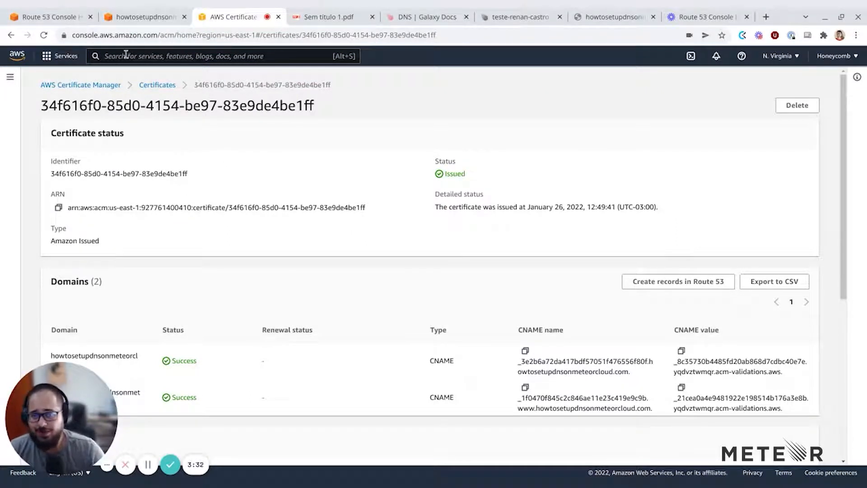
# - Search the AWS services for CloudFront, open it and start creating a new distribution
pyautogui.write('cloudfr')
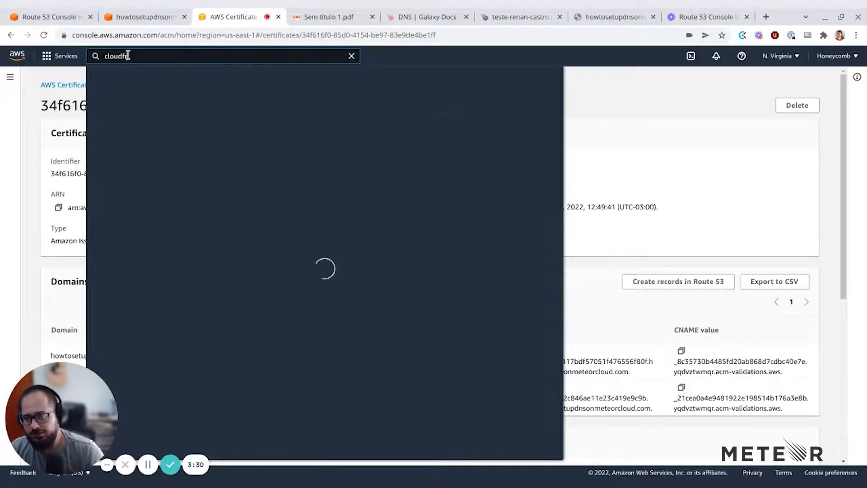
pyautogui.click(280, 132)
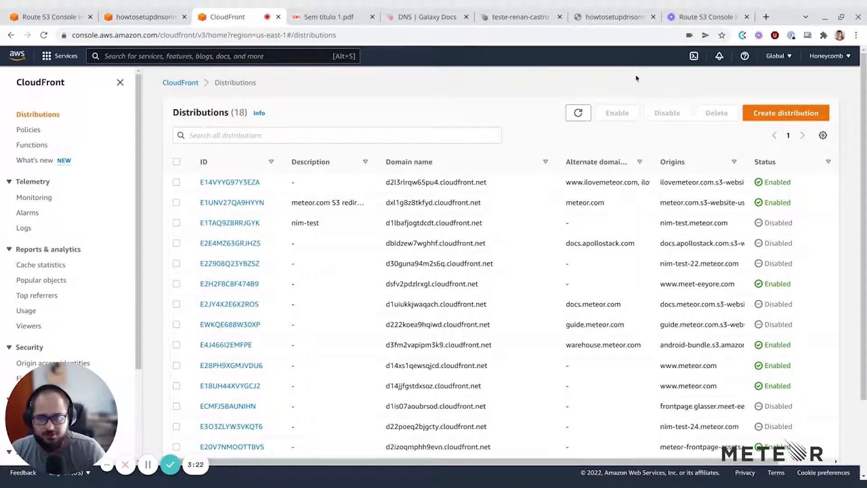
pyautogui.click(795, 114)
# - Set the origin domain to the S3 bucket's website endpoint, howtosetupdnsonmeteorcloud.com.s3-website-us-east-1.amazonaws.com
pyautogui.click(255, 195)
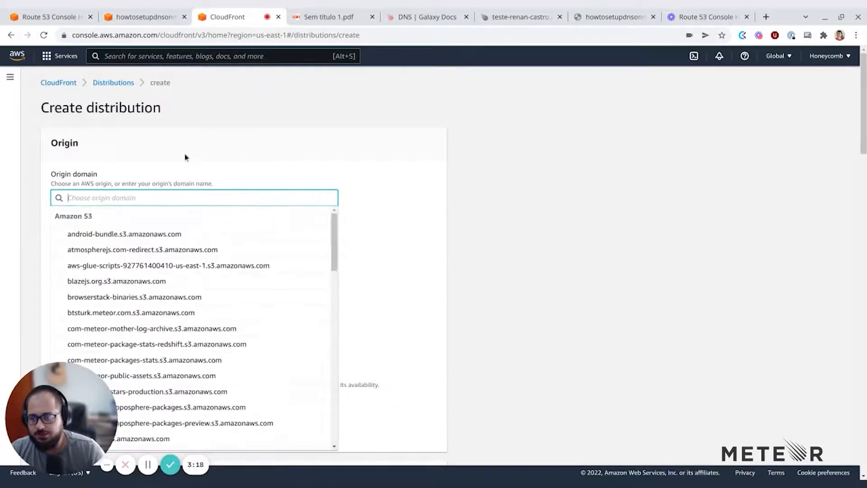
pyautogui.write('howtosetupdnsonmeteorcloud.com')
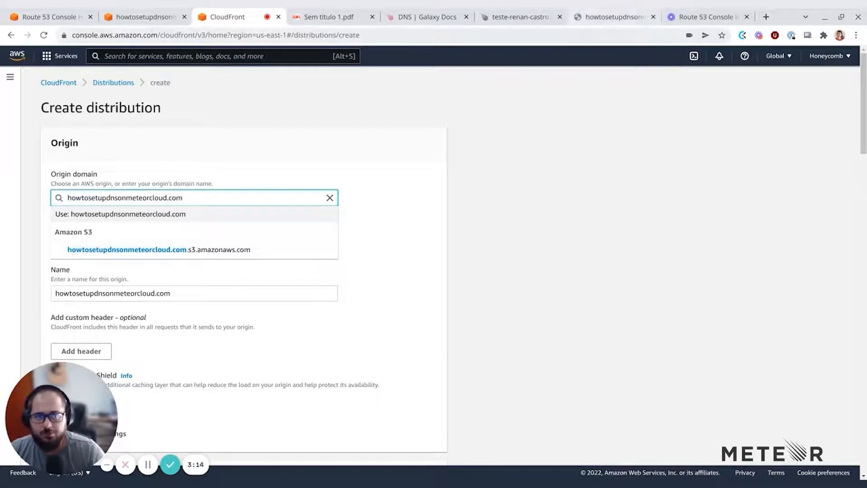
pyautogui.click(167, 18)
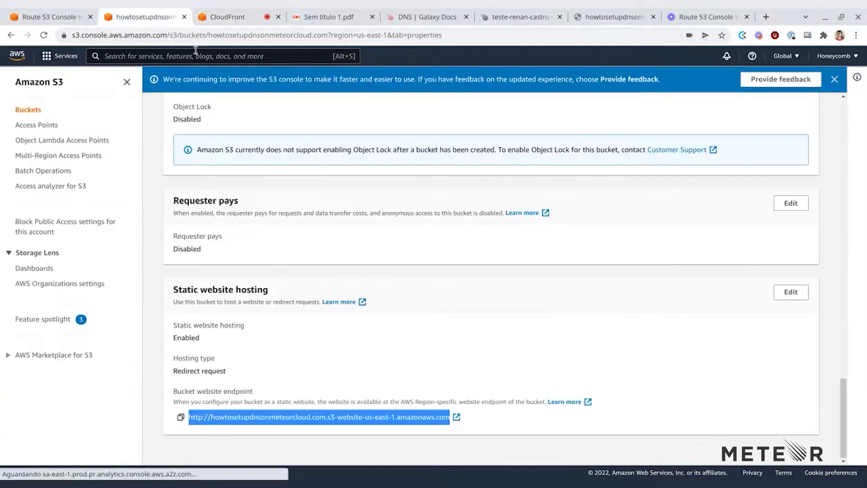
pyautogui.moveTo(488, 422); pyautogui.dragTo(229, 424)
pyautogui.hotkey('ctrl', 'c')
pyautogui.click(241, 18)
pyautogui.click(269, 198)
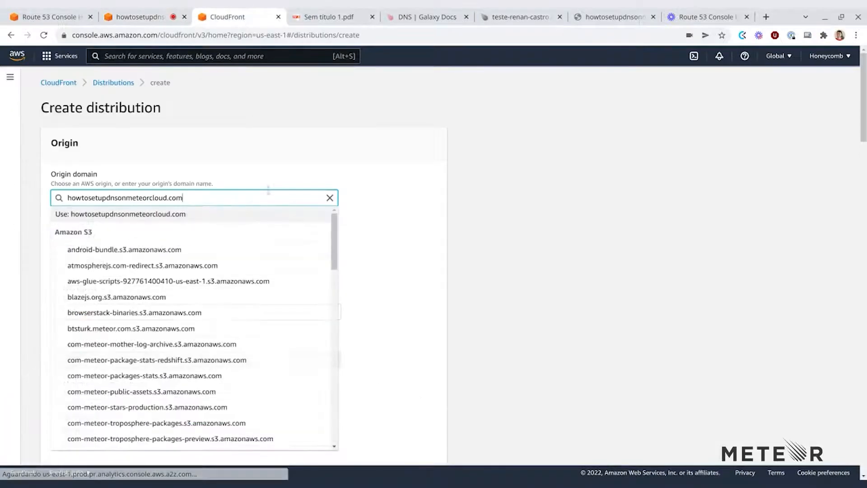
pyautogui.hotkey('ctrl', 'a')
pyautogui.hotkey('ctrl', 'v')
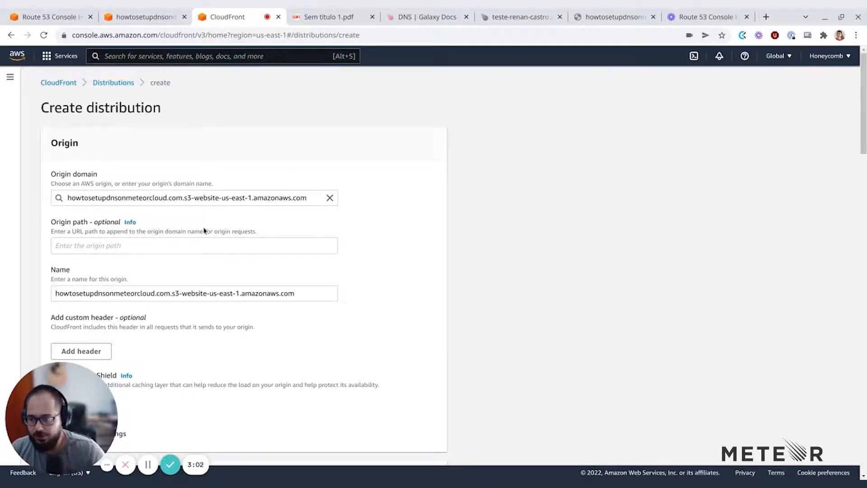
# - Choose the ACM certificate for howtosetupdnsonmeteorcloud.com as the distribution's custom SSL certificate
pyautogui.scroll(-1, 226, 247)
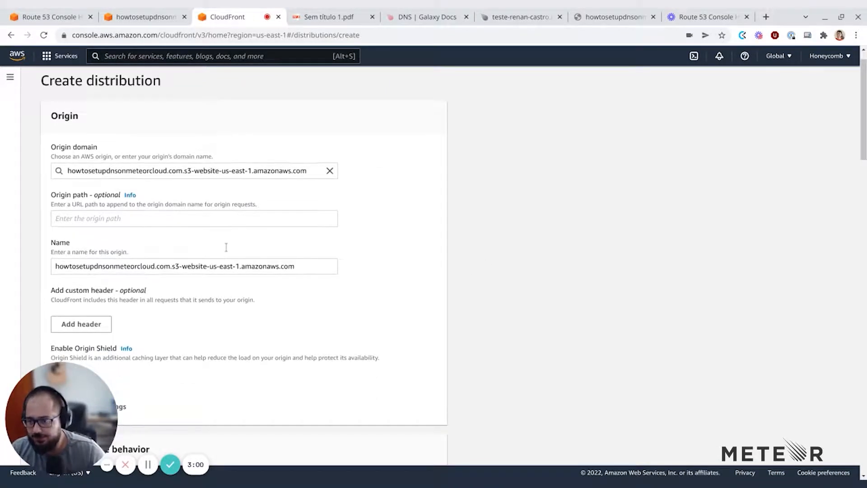
pyautogui.scroll(-6, 226, 247)
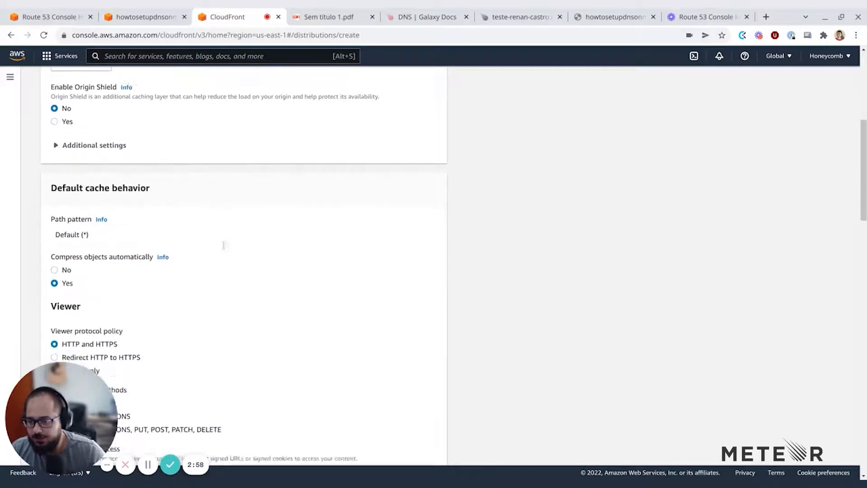
pyautogui.scroll(-13, 223, 245)
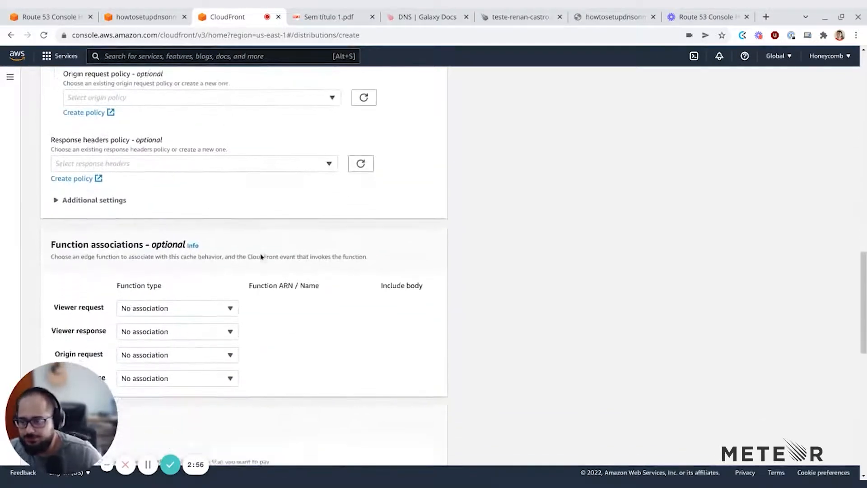
pyautogui.scroll(-8, 261, 256)
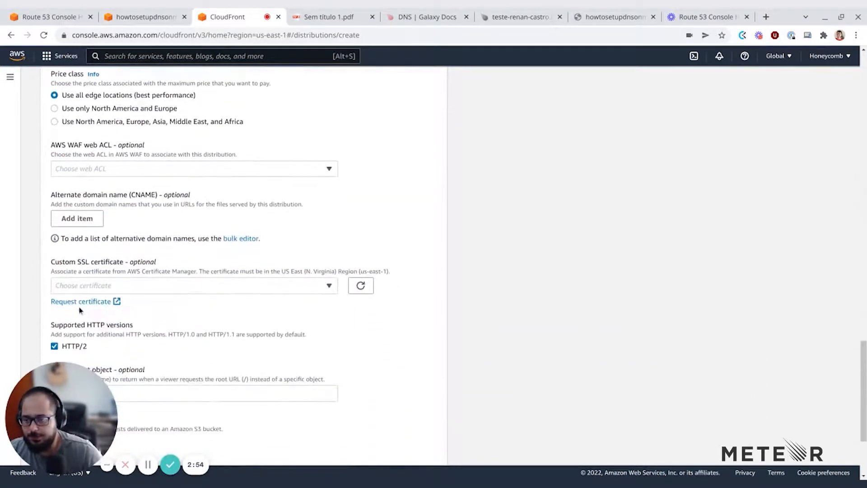
pyautogui.scroll(-3, 316, 321)
pyautogui.scroll(4, 184, 321)
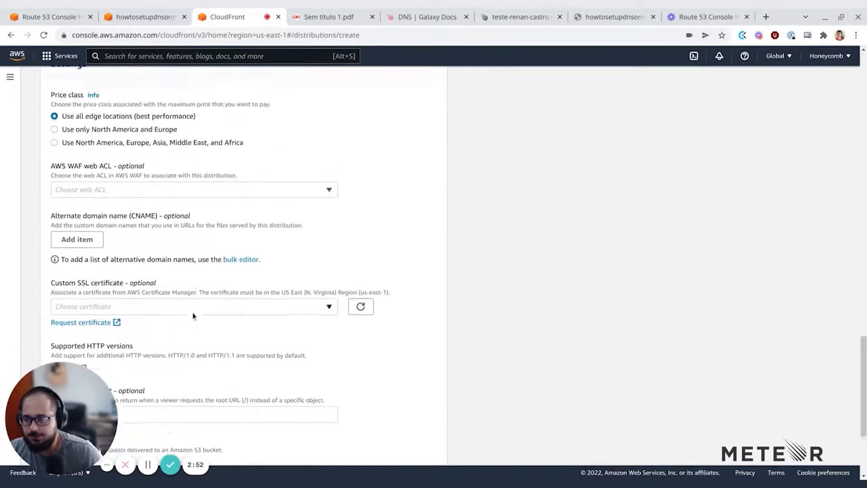
pyautogui.click(148, 315)
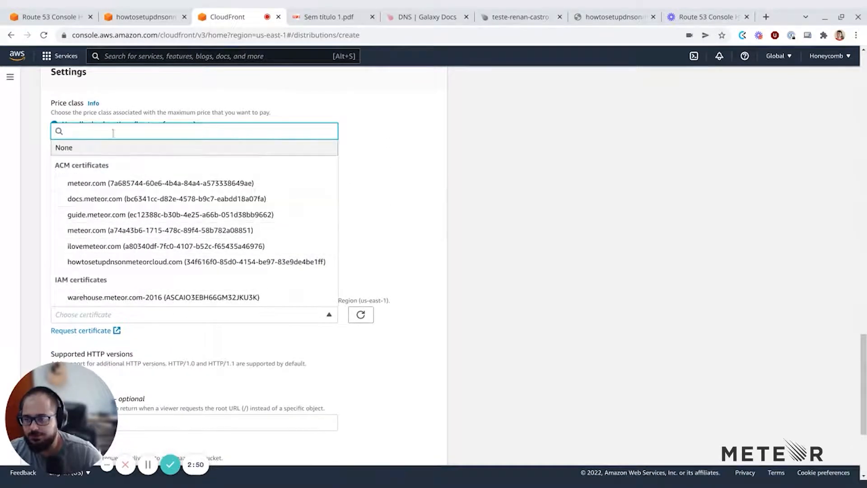
pyautogui.click(205, 266)
pyautogui.scroll(-4, 253, 344)
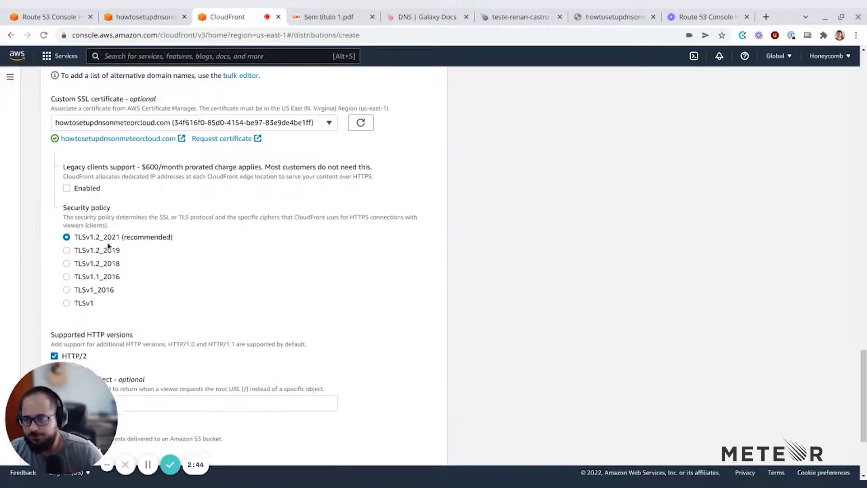
pyautogui.scroll(-3, 103, 217)
pyautogui.scroll(-2, 256, 287)
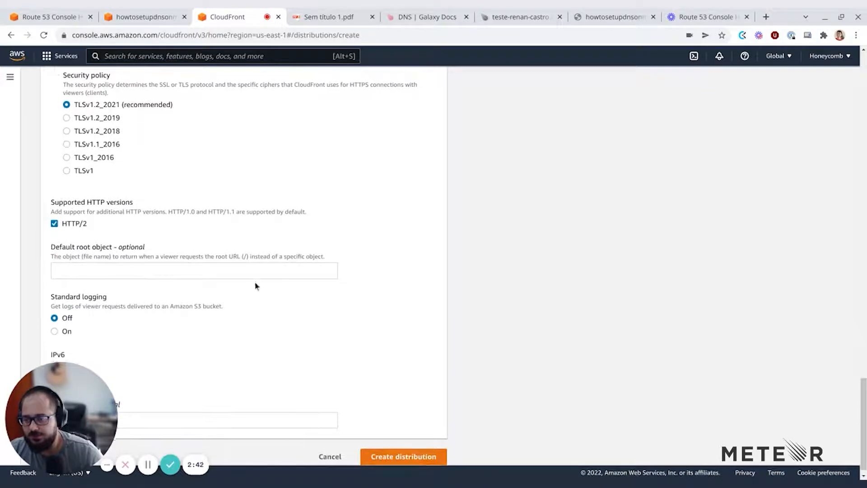
pyautogui.moveTo(67, 394); pyautogui.dragTo(637, 306)
pyautogui.scroll(5, 307, 222)
pyautogui.scroll(4, 307, 222)
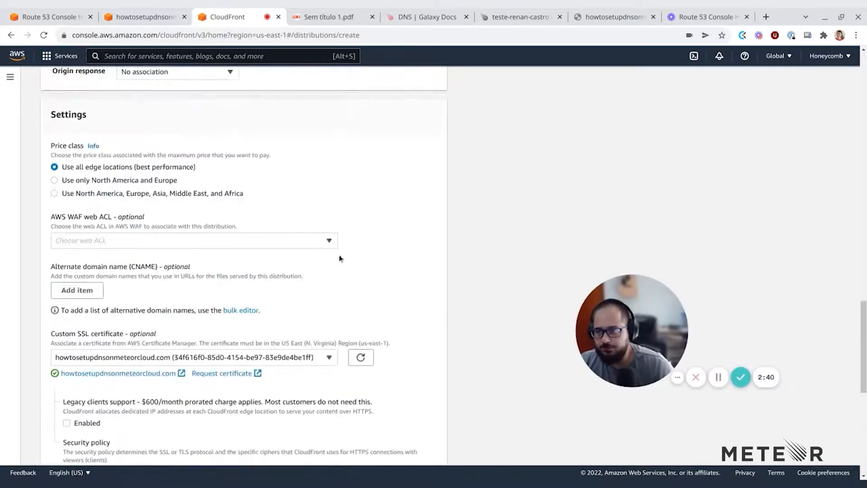
pyautogui.tripleClick(119, 269)
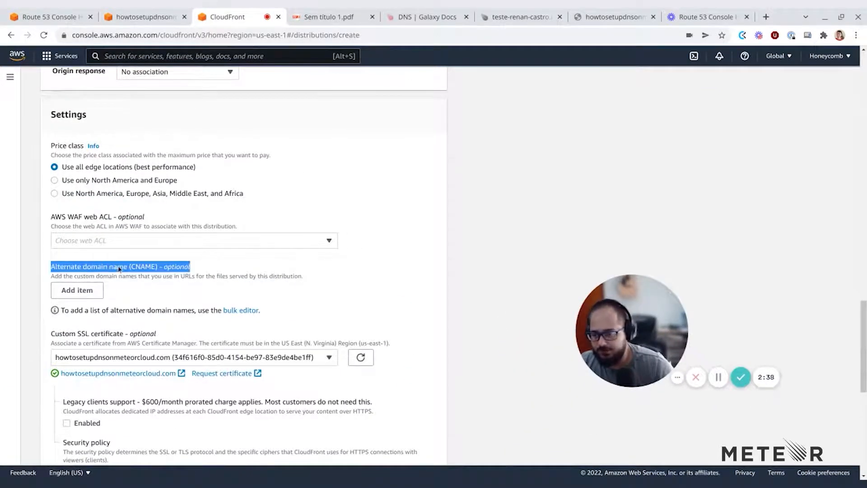
pyautogui.click(97, 290)
pyautogui.hotkey('ctrl', 'v')
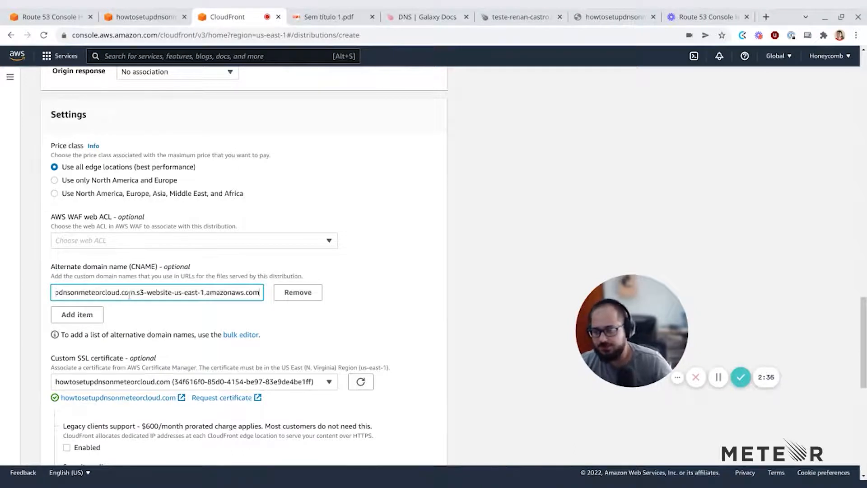
pyautogui.moveTo(136, 292); pyautogui.dragTo(423, 323)
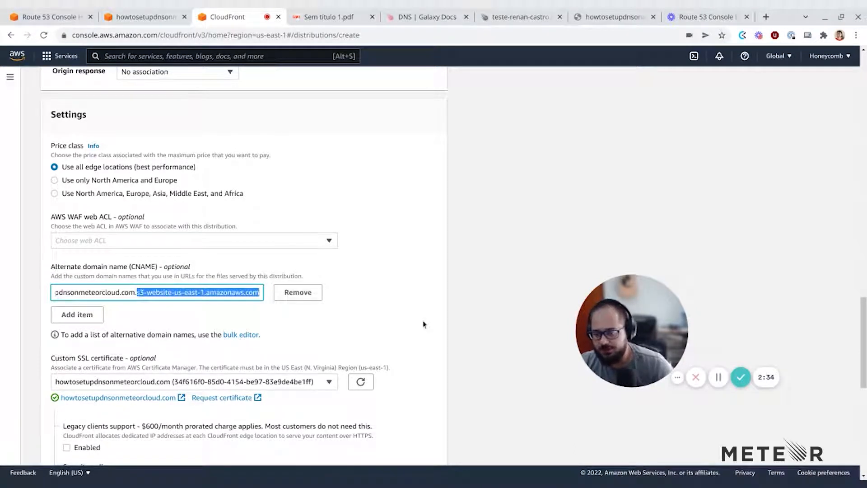
pyautogui.press('BackSpace')
pyautogui.press('BackSpace')
pyautogui.hotkey('ctrl', 'shift', 'Left')
pyautogui.hotkey('ctrl', 'shift', 'Left')
pyautogui.hotkey('ctrl', 'shift', 'Left')
pyautogui.hotkey('ctrl', 'shift', 'Right')
pyautogui.hotkey('ctrl', 'c')
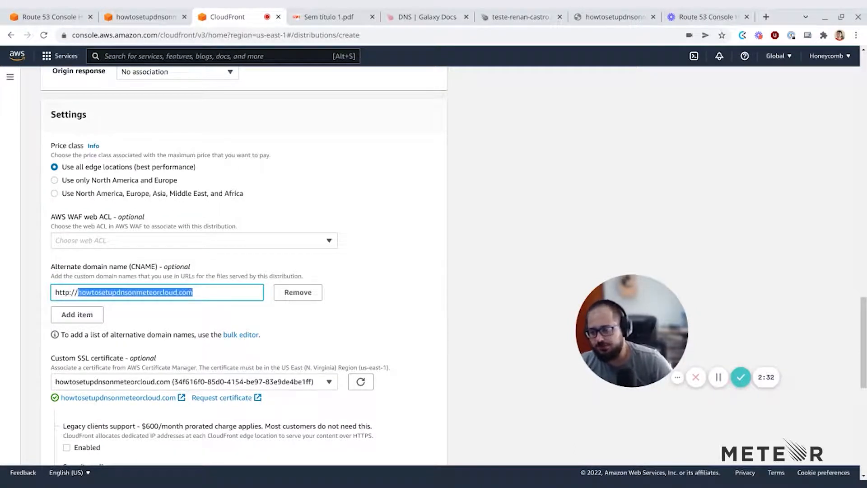
pyautogui.hotkey('ctrl', 'a')
pyautogui.hotkey('ctrl', 'v')
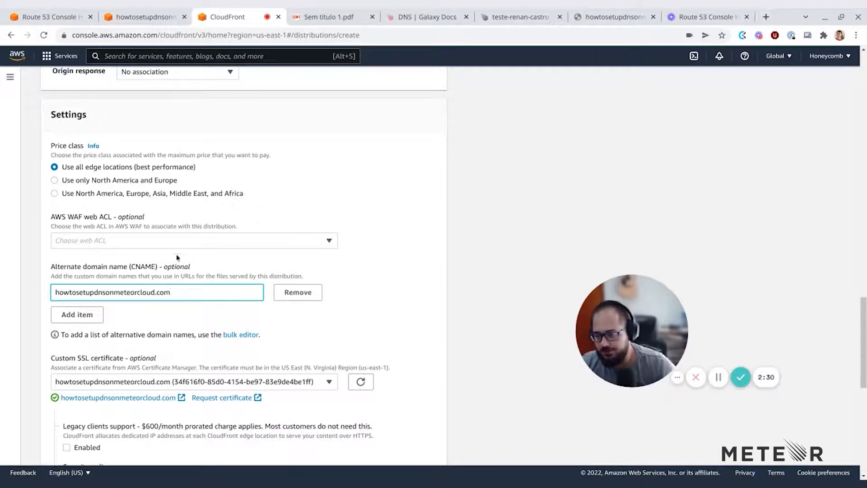
pyautogui.click(91, 315)
pyautogui.write('w')
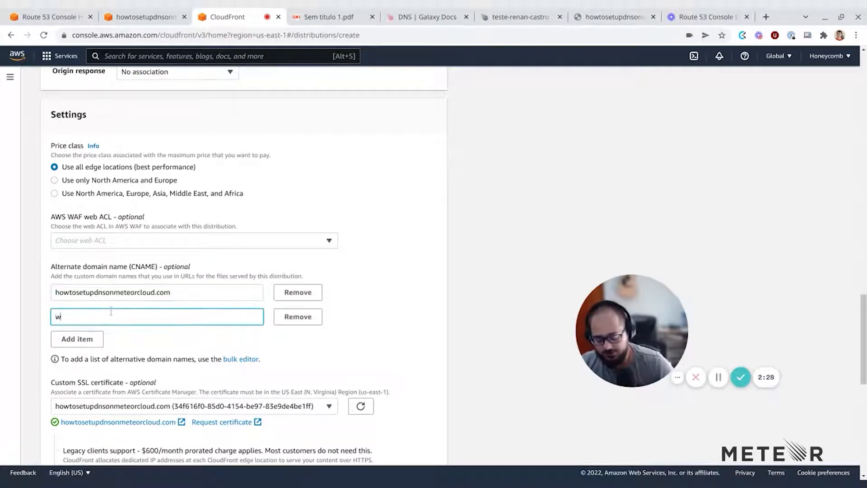
pyautogui.write('ww.')
pyautogui.hotkey('ctrl', 'v')
pyautogui.click(454, 312)
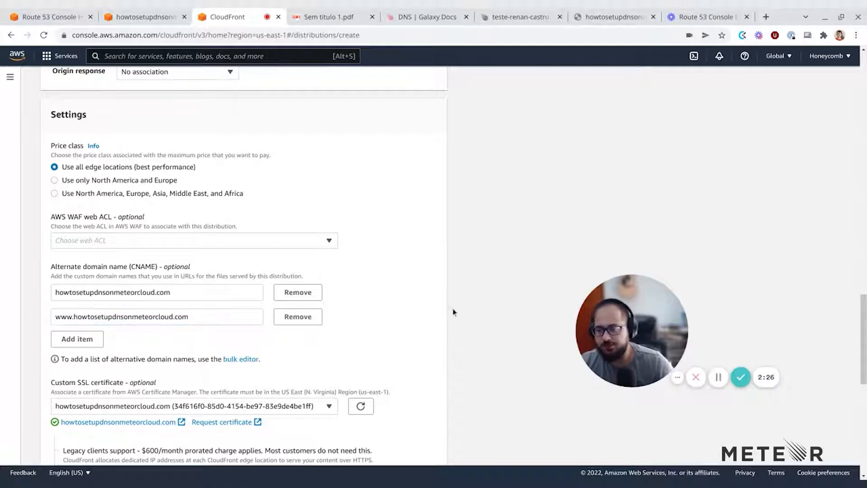
# - Review the origin domain and the remaining settings, and create the distribution
pyautogui.scroll(20, 337, 243)
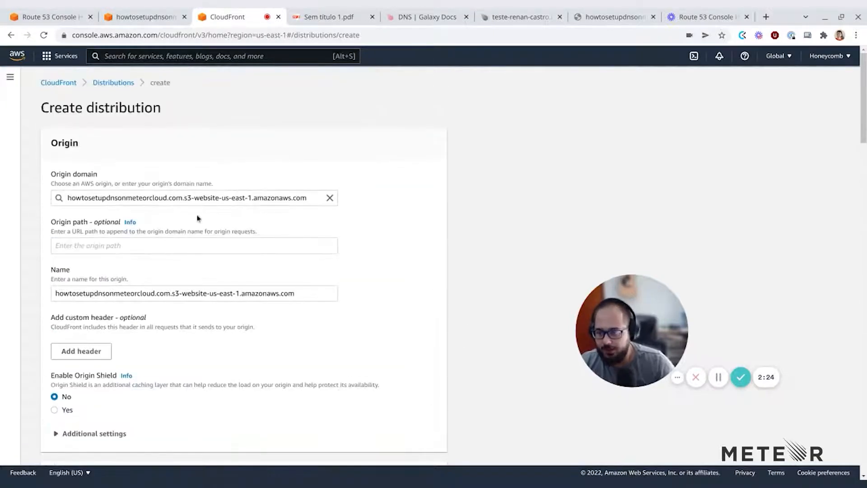
pyautogui.scroll(-20, 406, 271)
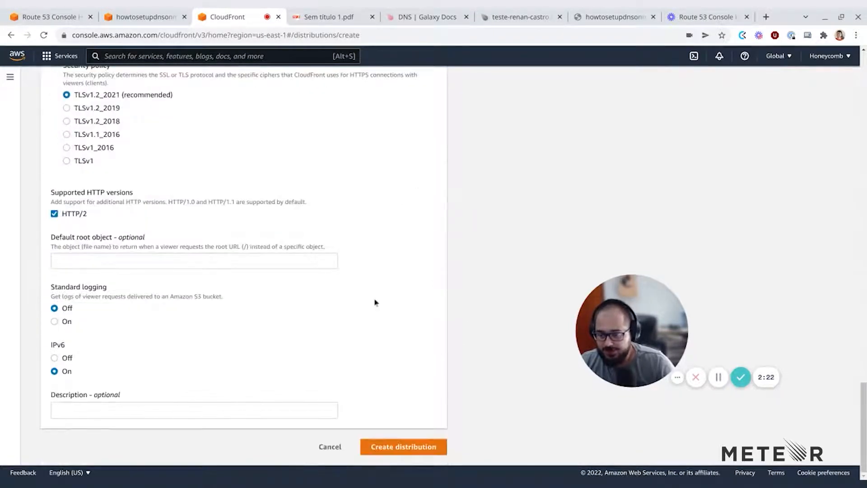
pyautogui.click(414, 448)
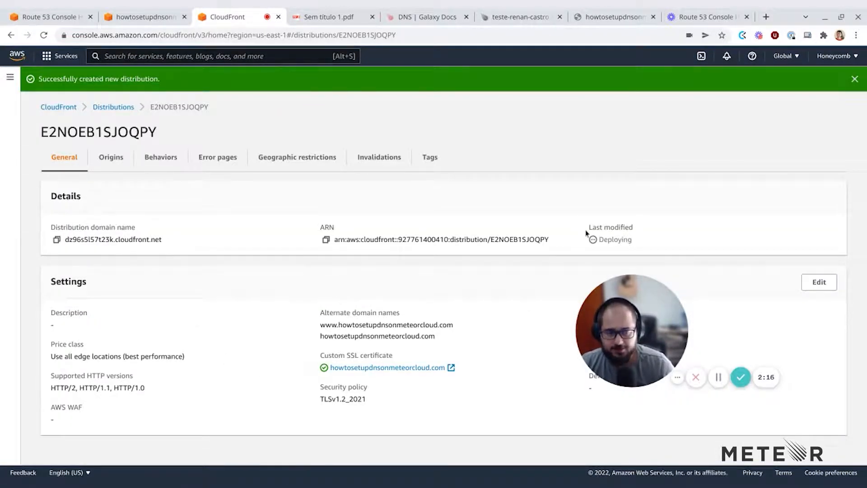
# - Check the new distribution's deployment status, reload its page, and examine its distribution domain name
pyautogui.tripleClick(617, 228)
pyautogui.doubleClick(617, 247)
pyautogui.moveTo(617, 246); pyautogui.dragTo(615, 225)
pyautogui.click(615, 225)
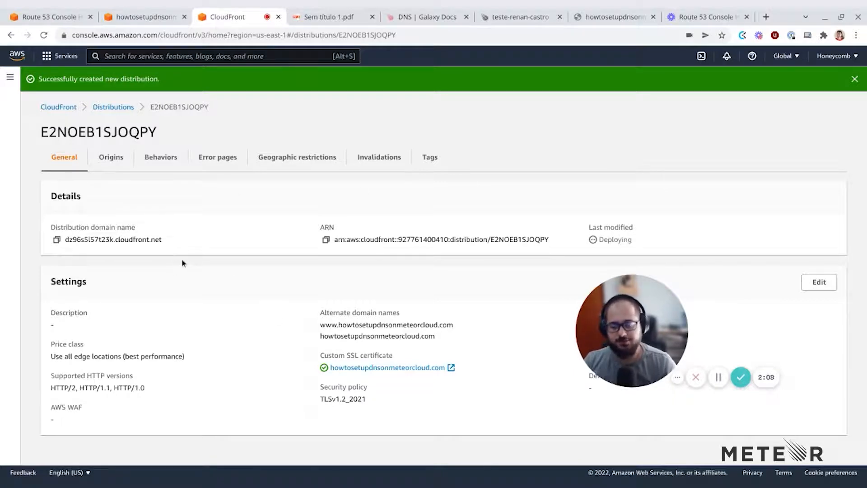
pyautogui.click(44, 35)
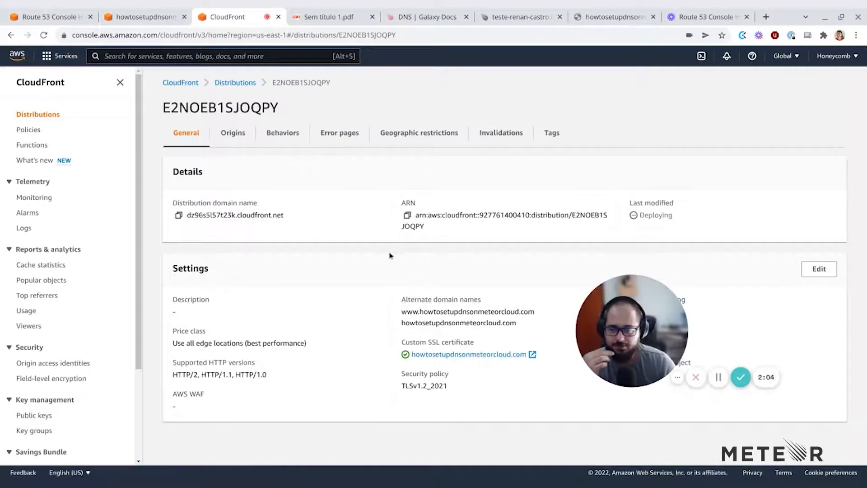
pyautogui.moveTo(283, 215); pyautogui.dragTo(187, 215)
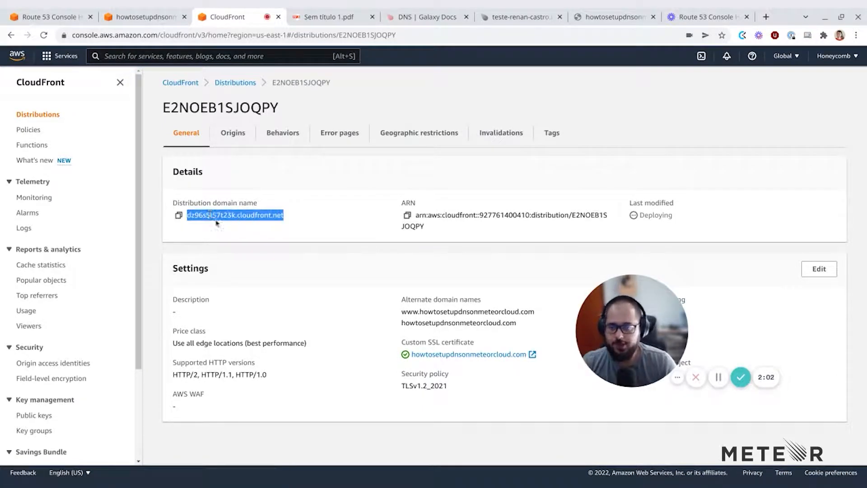
pyautogui.moveTo(285, 216); pyautogui.dragTo(229, 215)
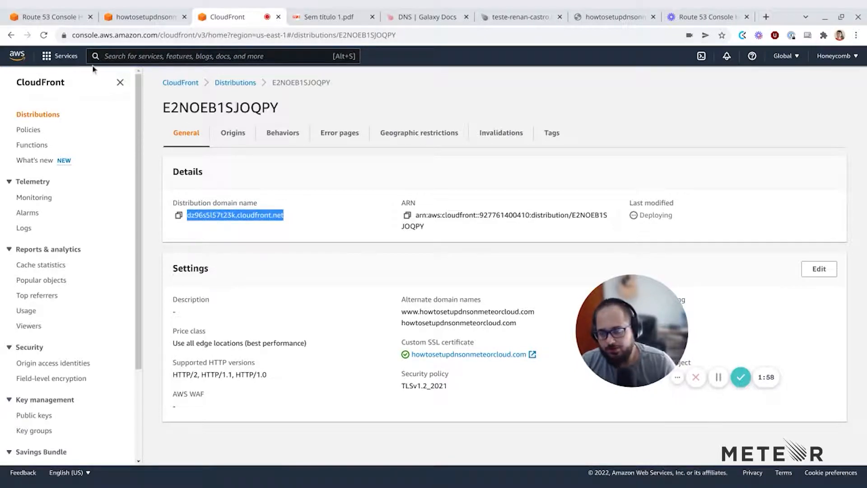
# - Switch to the Route 53 hosted zone, refresh its records, and start a new record with the record name left blank
pyautogui.click(63, 23)
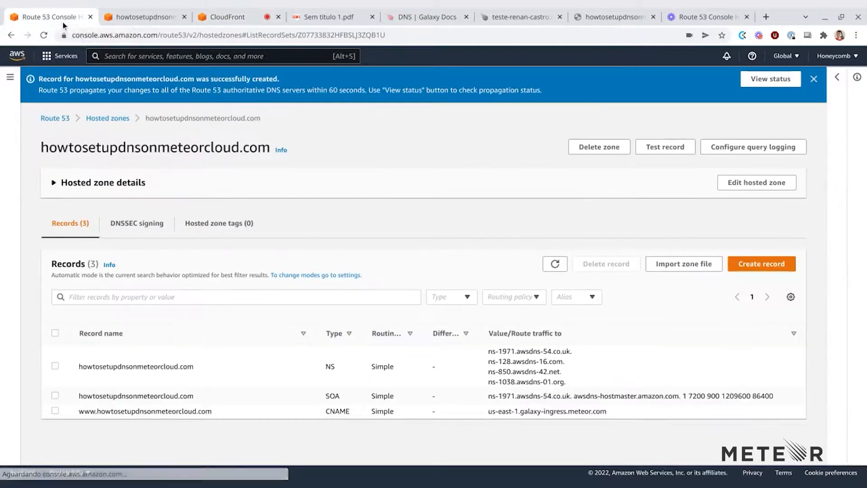
pyautogui.click(559, 268)
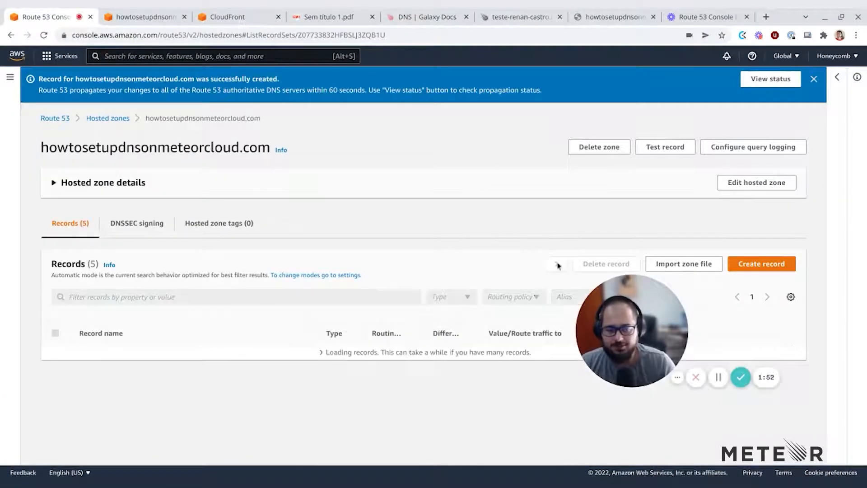
pyautogui.click(761, 264)
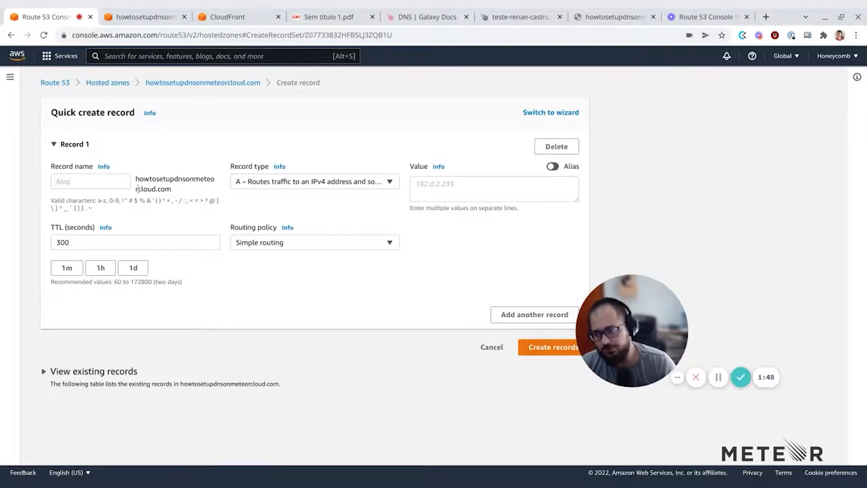
pyautogui.click(105, 180)
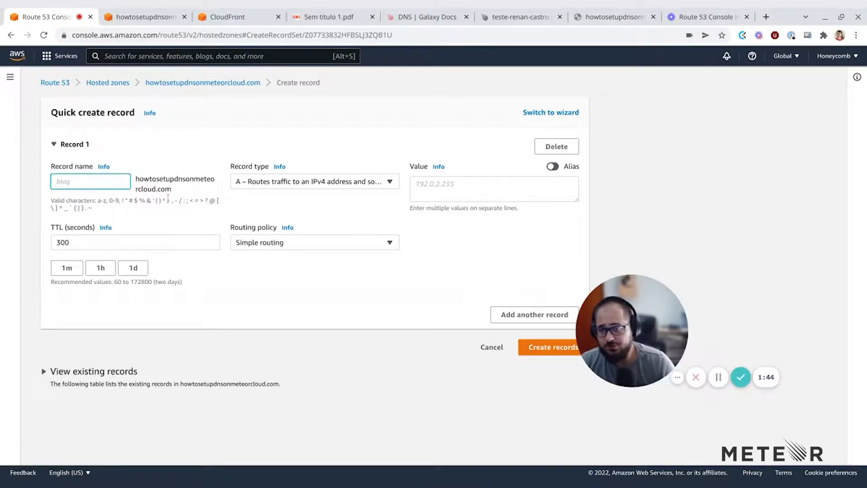
pyautogui.click(157, 186)
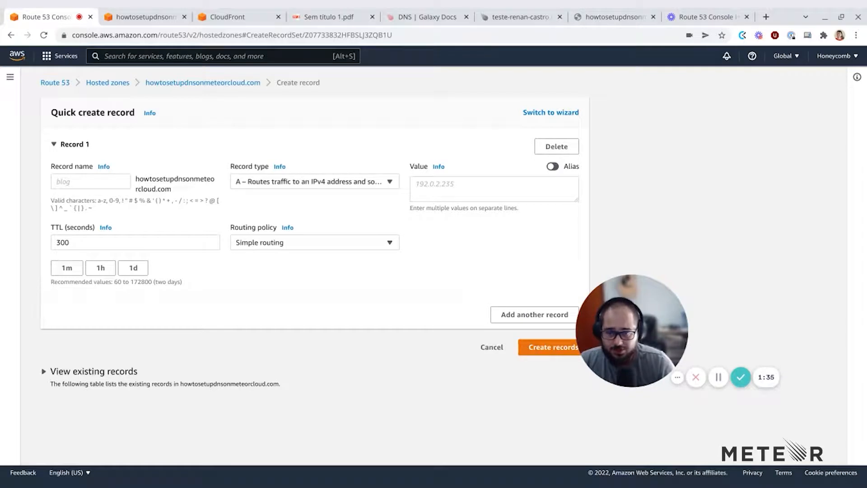
# - Try to set the new A record up as an alias to another record in this hosted zone
pyautogui.click(553, 166)
pyautogui.click(315, 183)
pyautogui.click(315, 183)
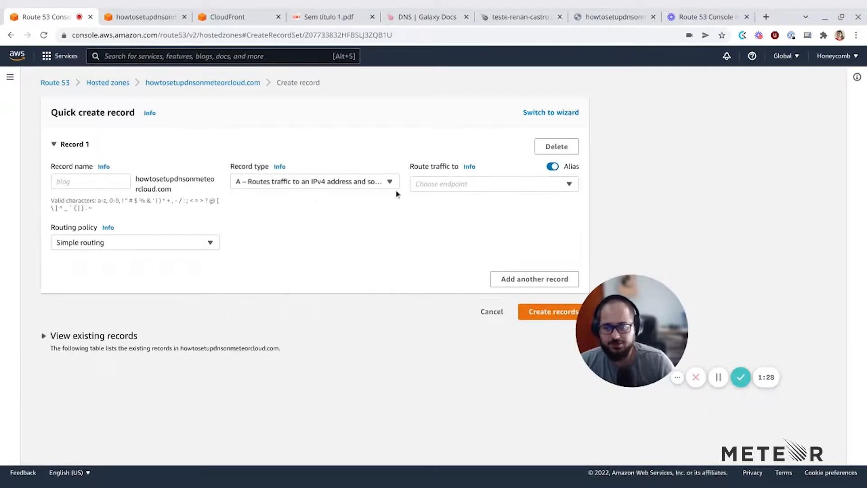
pyautogui.click(449, 186)
pyautogui.click(263, 222)
pyautogui.click(454, 185)
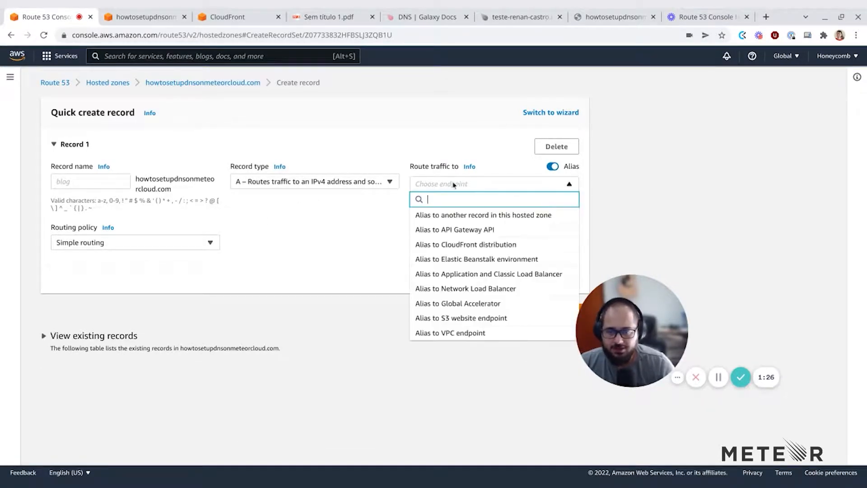
pyautogui.click(533, 216)
pyautogui.click(474, 244)
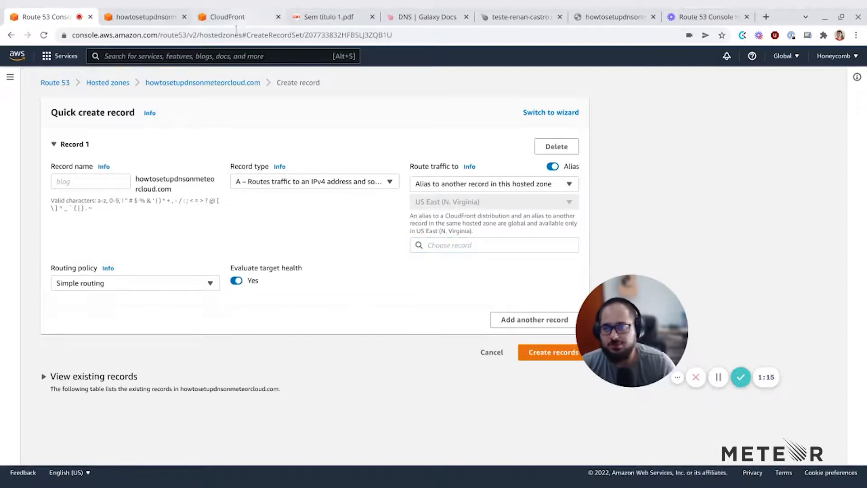
# - Switch to the CloudFront distribution and reload its page to check whether deployment has finished
pyautogui.click(220, 17)
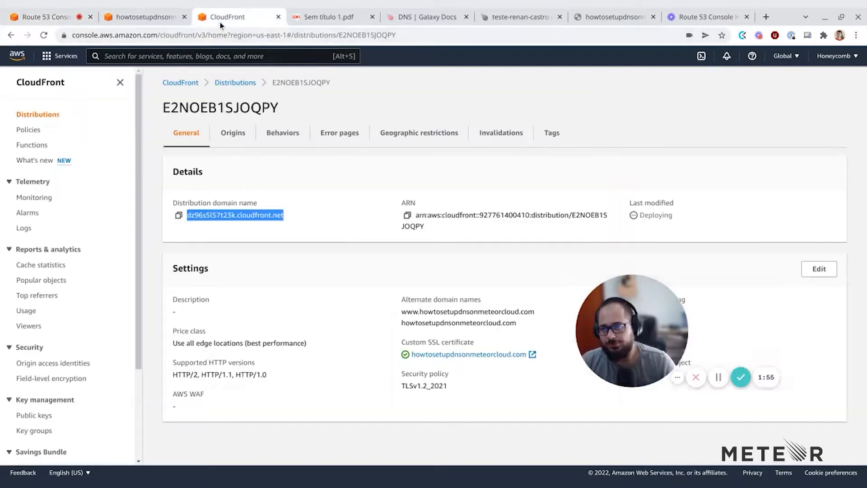
pyautogui.press('F5')
pyautogui.press('F5')
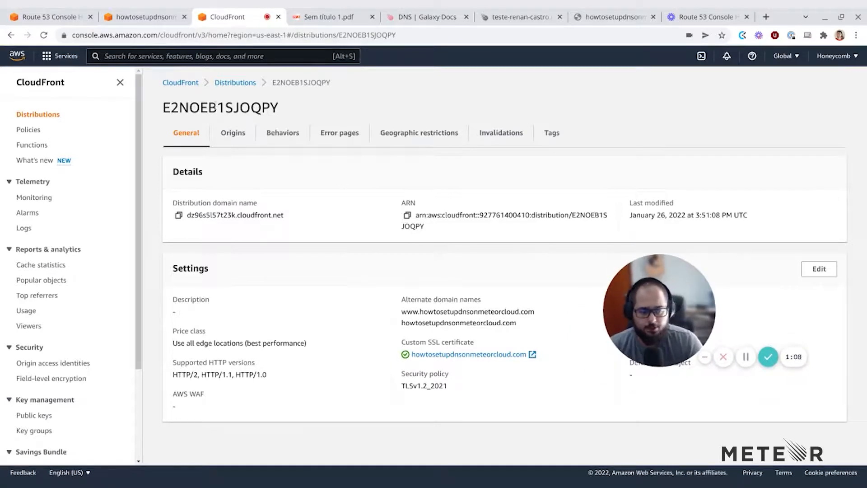
pyautogui.click(43, 36)
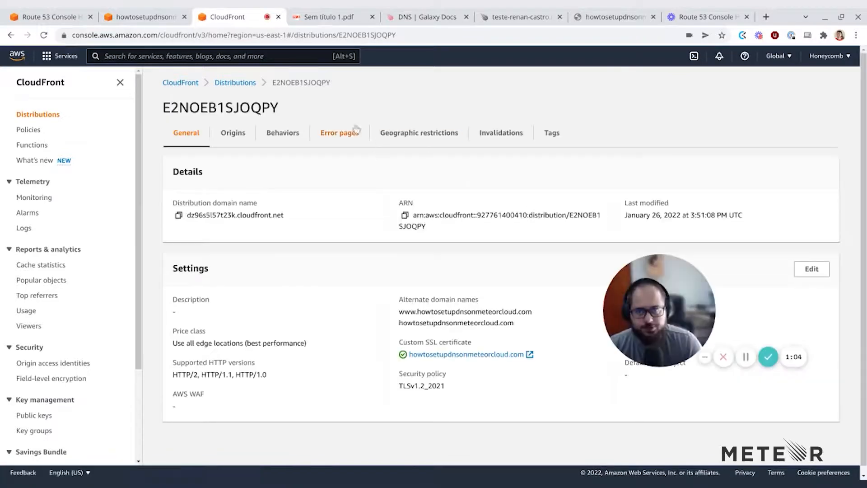
# - Back in Route 53, reload the record form and create a root-domain A record aliased to the CloudFront distribution dz96s5l57t23k.cloudfront.net with simple routing
pyautogui.click(74, 19)
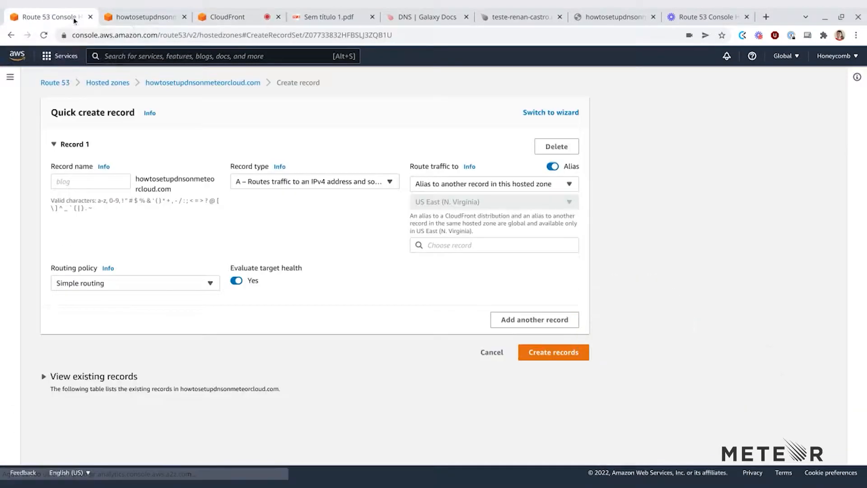
pyautogui.click(490, 242)
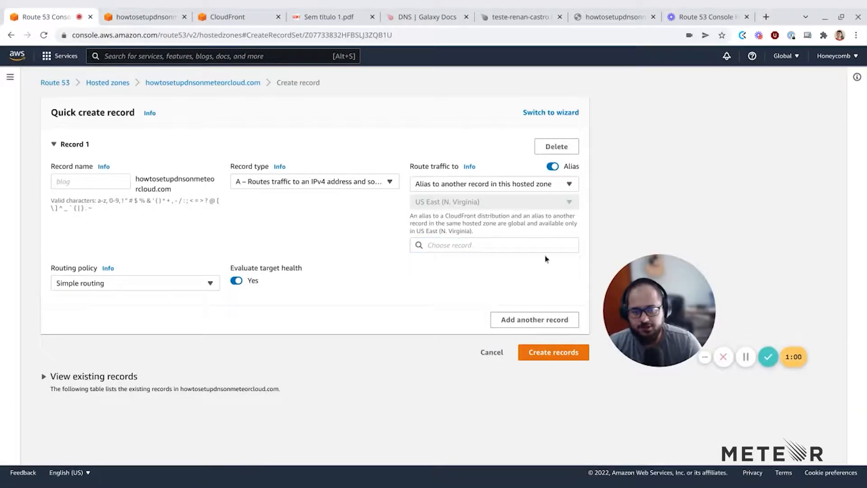
pyautogui.press('F5')
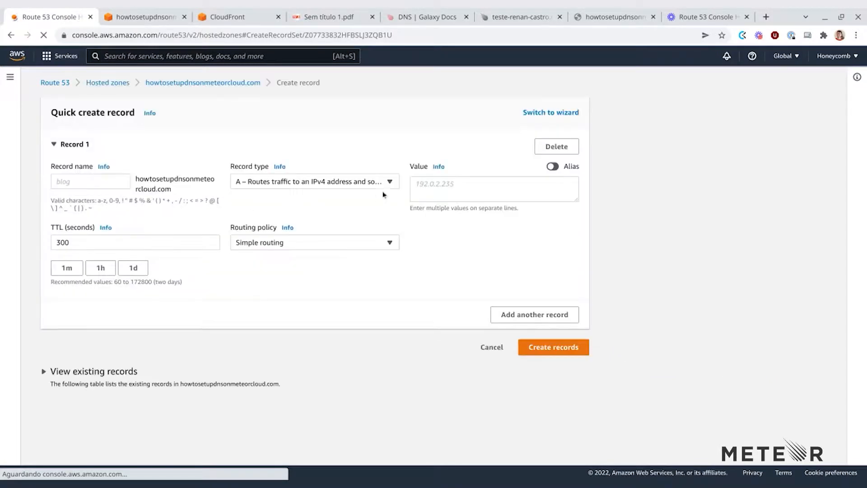
pyautogui.click(552, 167)
pyautogui.click(532, 183)
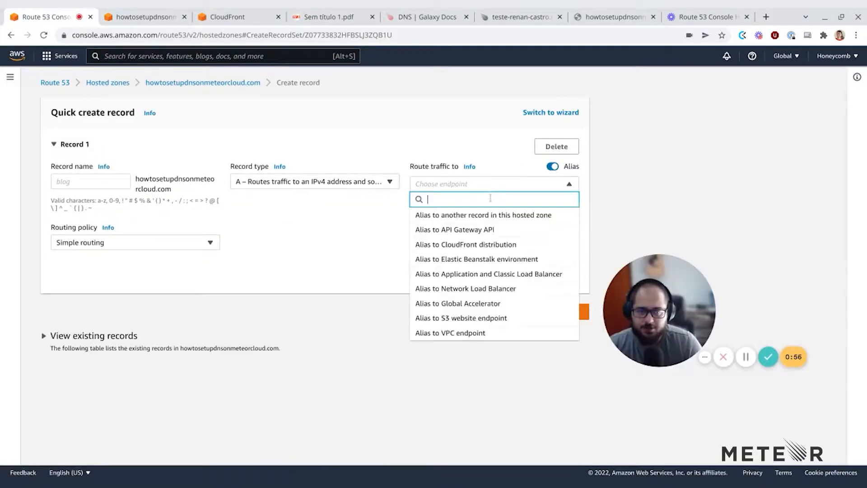
pyautogui.click(475, 244)
pyautogui.click(473, 244)
pyautogui.click(451, 261)
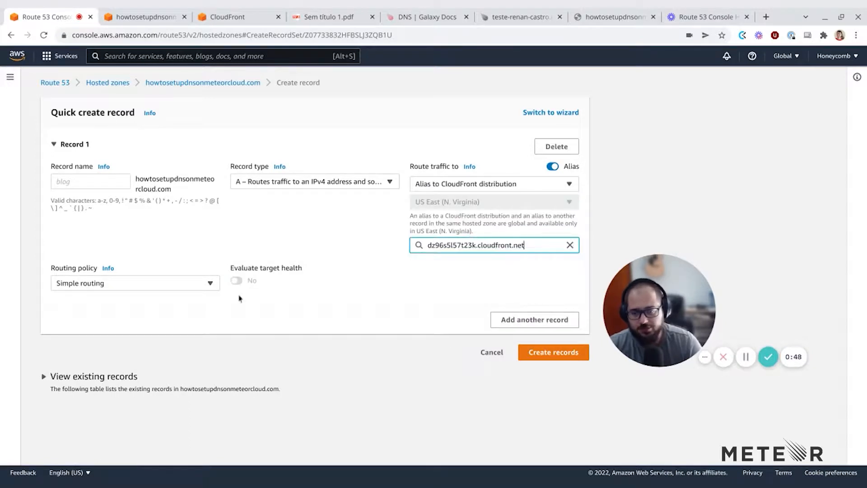
pyautogui.click(547, 355)
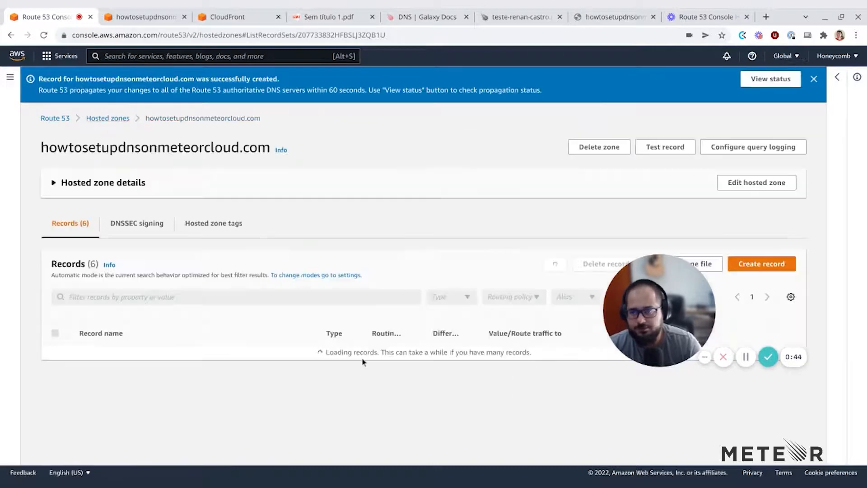
# - Copy the root domain name howtosetupdnsonmeteorcloud.com from the new A record in the hosted zone's record list
pyautogui.scroll(-2, 244, 350)
pyautogui.moveTo(79, 321); pyautogui.dragTo(194, 322)
pyautogui.hotkey('ctrl', 'c')
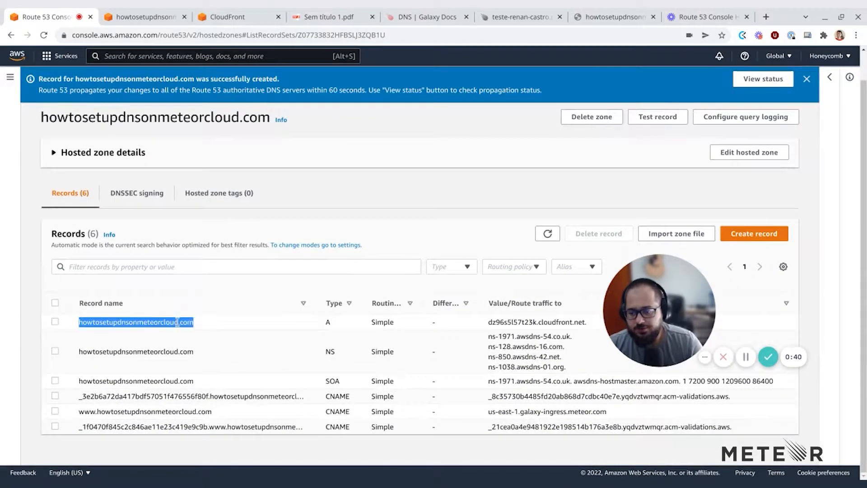
# - Load the copied root domain howtosetupdnsonmeteorcloud.com in a new browser tab and check the full address it resolves to
pyautogui.hotkey('ctrl', 't')
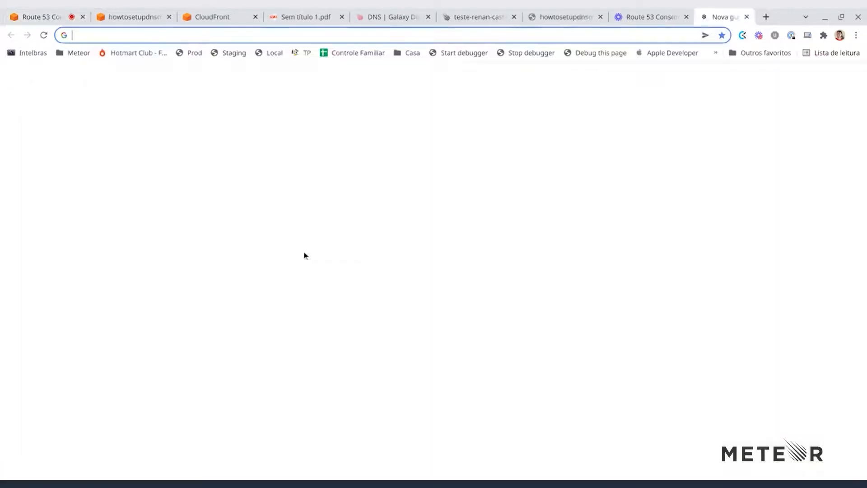
pyautogui.hotkey('ctrl', 'v')
pyautogui.press('Return')
pyautogui.click(223, 32)
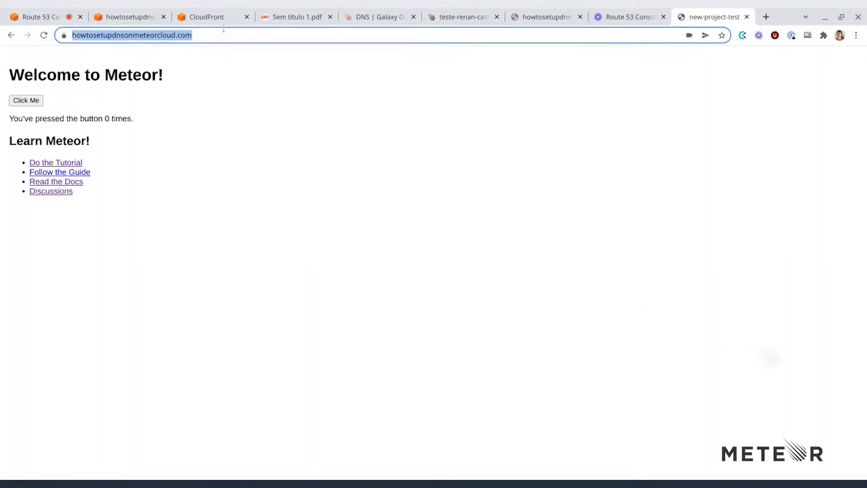
pyautogui.click(223, 30)
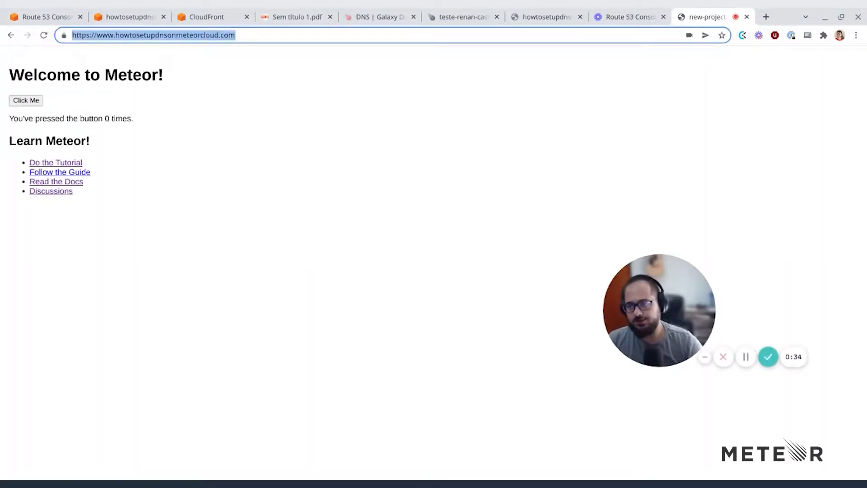
pyautogui.hotkey('ctrl', 'v')
pyautogui.write('http://')
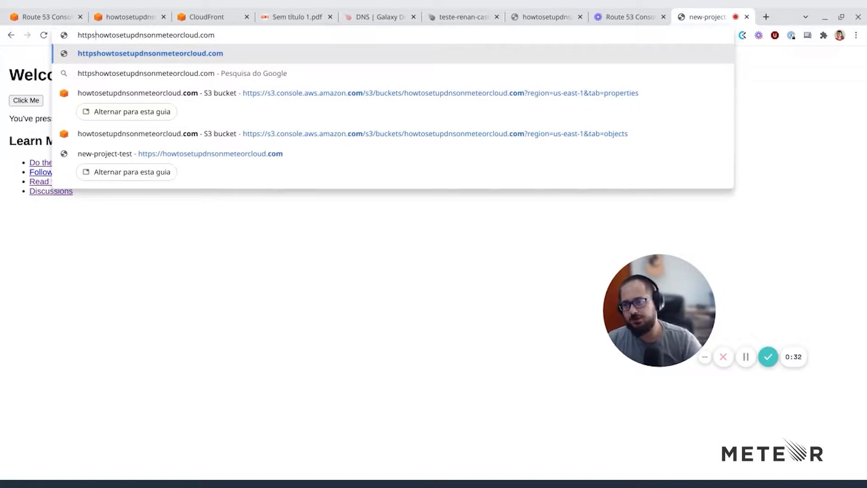
pyautogui.press('Return')
pyautogui.click(218, 32)
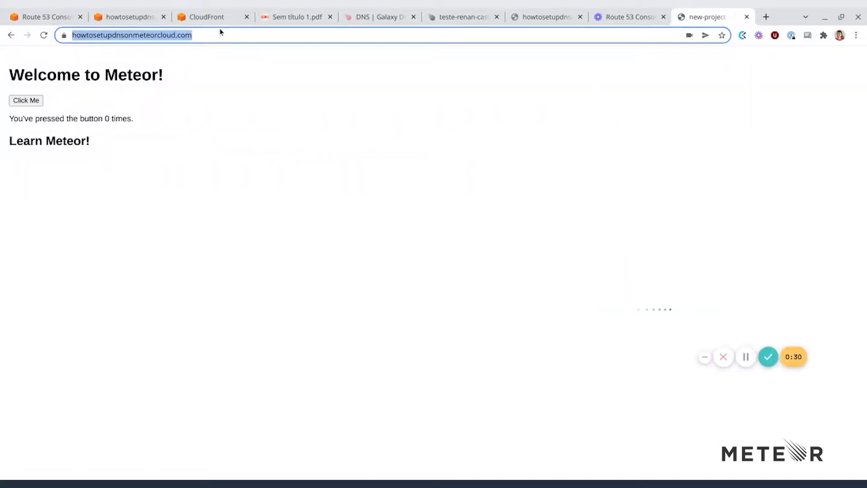
pyautogui.press('End')
pyautogui.hotkey('alt', 'Tab')
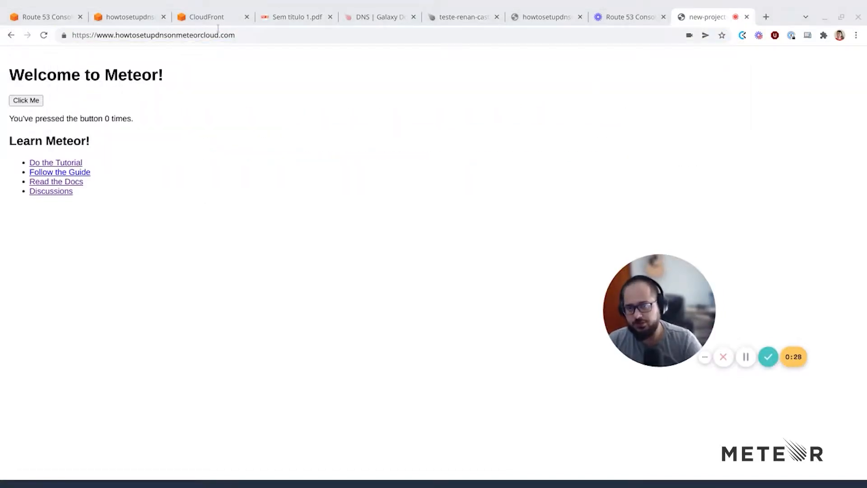
pyautogui.hotkey('alt', 'Tab')
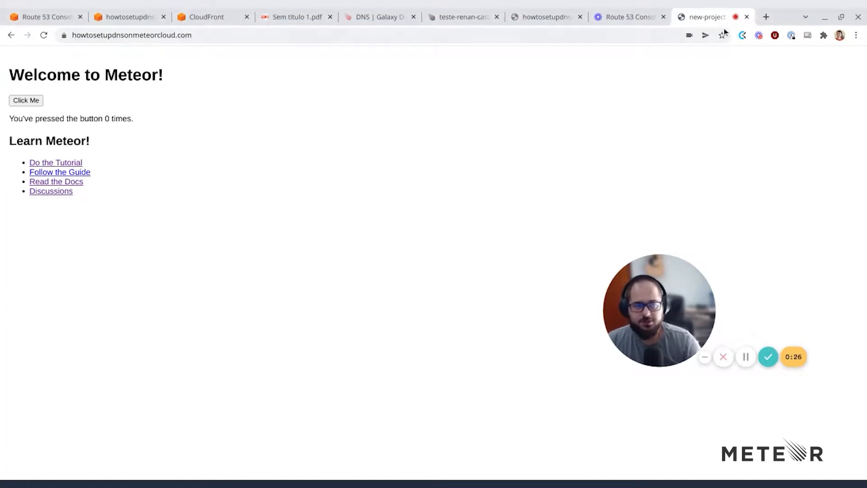
pyautogui.click(518, 35)
pyautogui.press('Home')
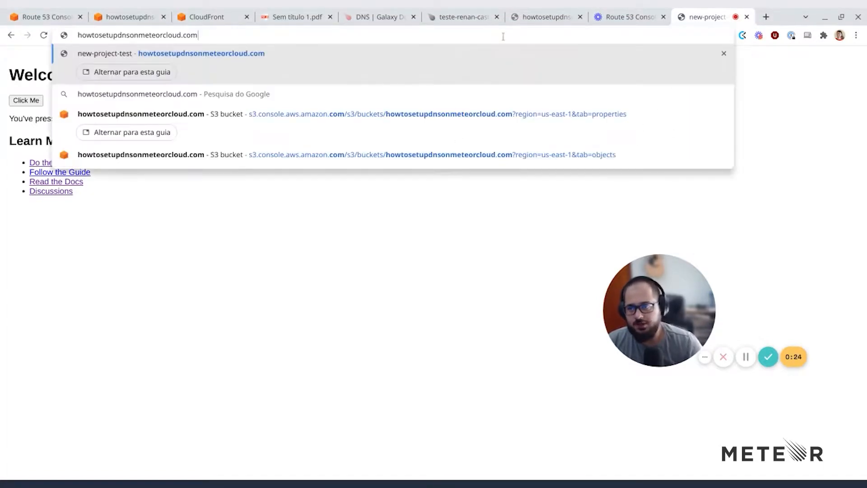
pyautogui.write('https://')
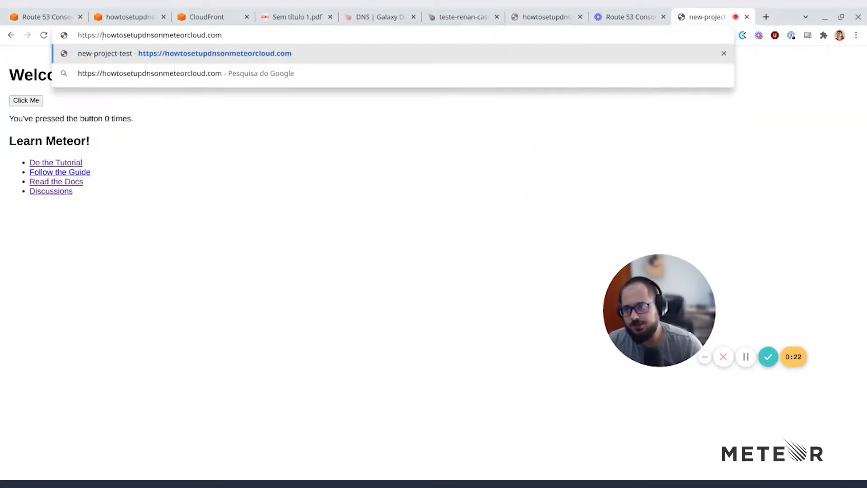
pyautogui.hotkey('shift', 'End')
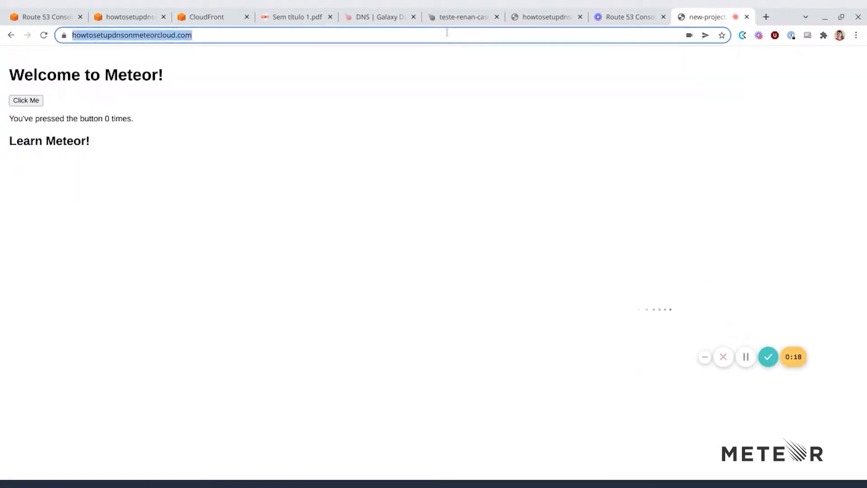
pyautogui.moveTo(115, 35); pyautogui.dragTo(96, 34)
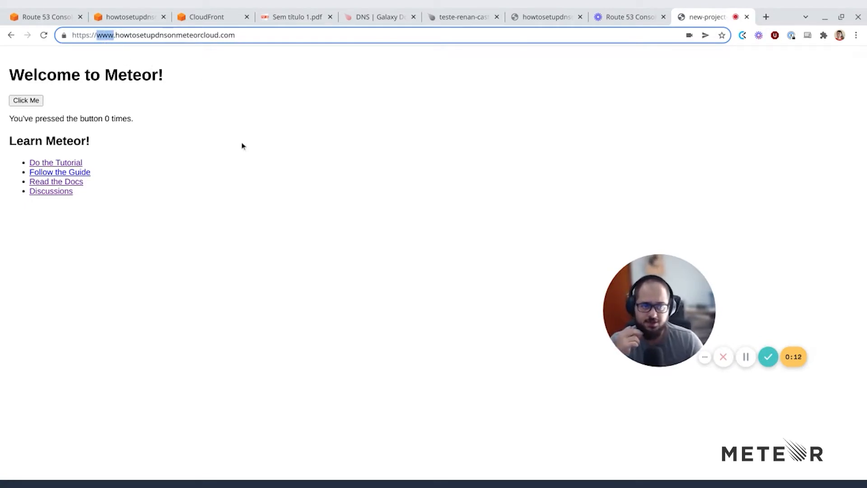
pyautogui.click(64, 35)
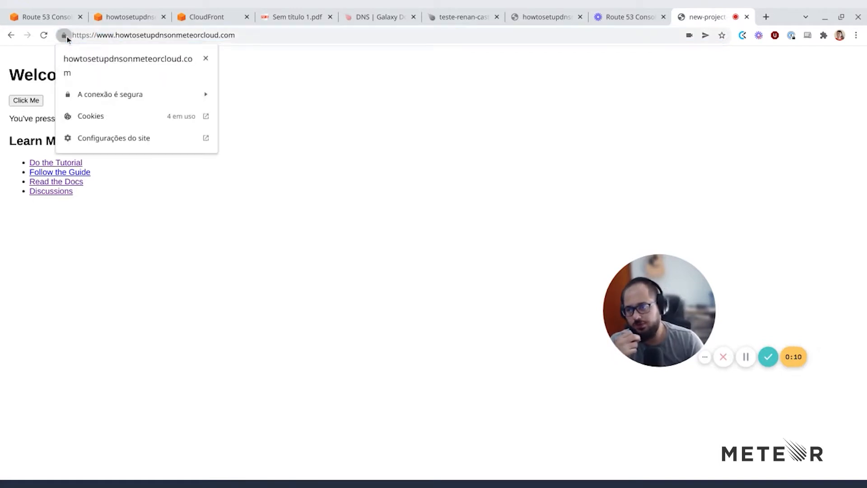
pyautogui.click(64, 36)
pyautogui.press('BackSpace')
pyautogui.press('BackSpace')
pyautogui.press('BackSpace')
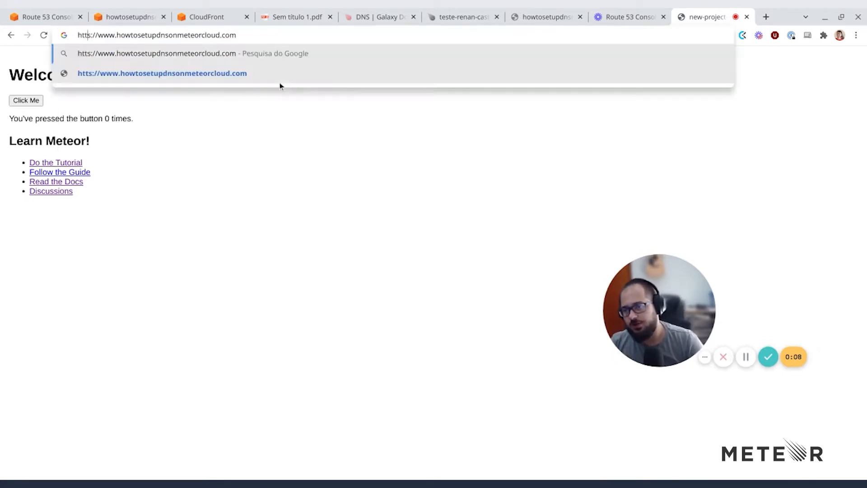
pyautogui.write('p')
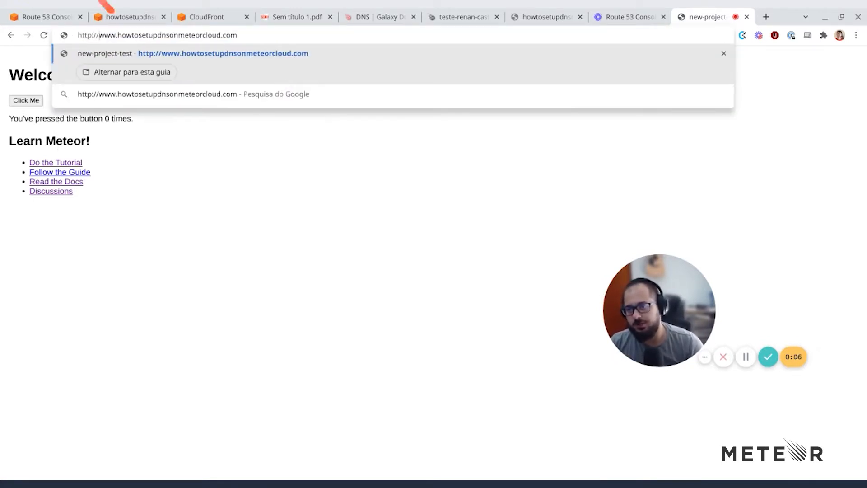
pyautogui.press('BackSpace')
pyautogui.press('Return')
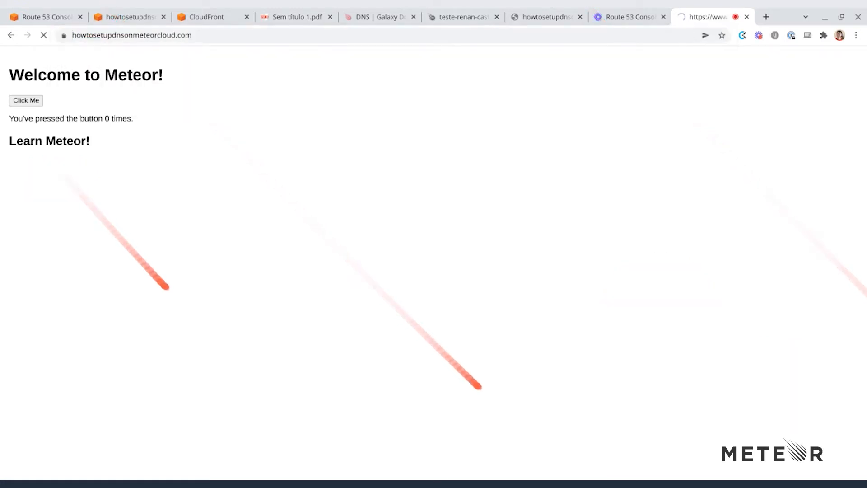
pyautogui.click(63, 35)
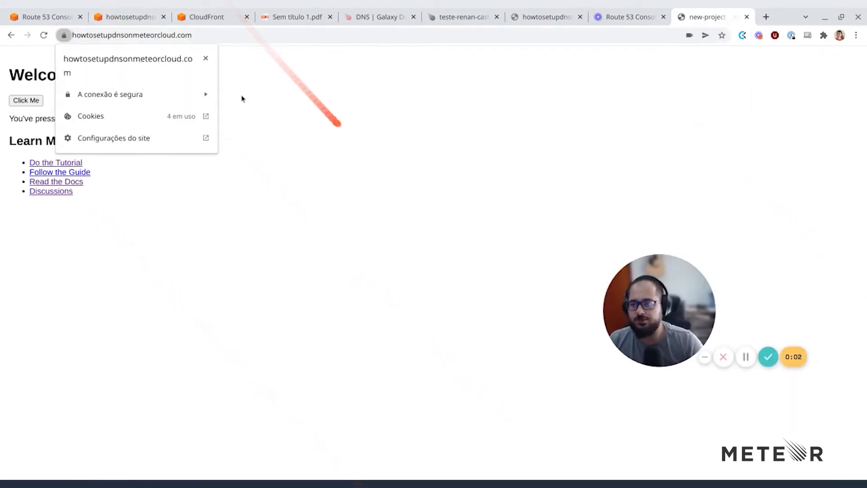